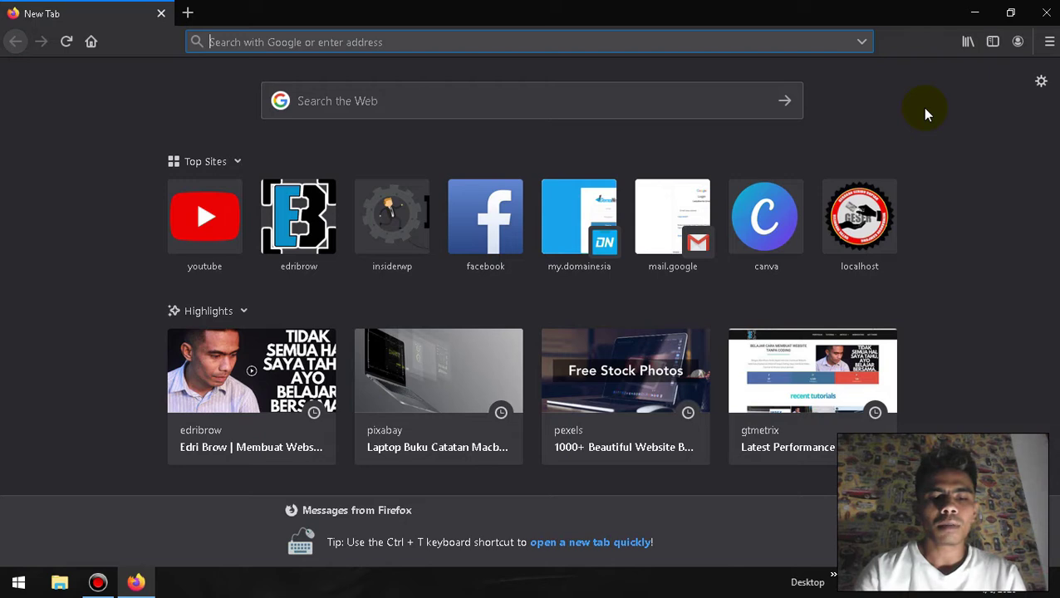
Step: Open the edribrow.com website and dismiss the newsletter signup popup
{"action": "type", "text": "edribrow.com/"}
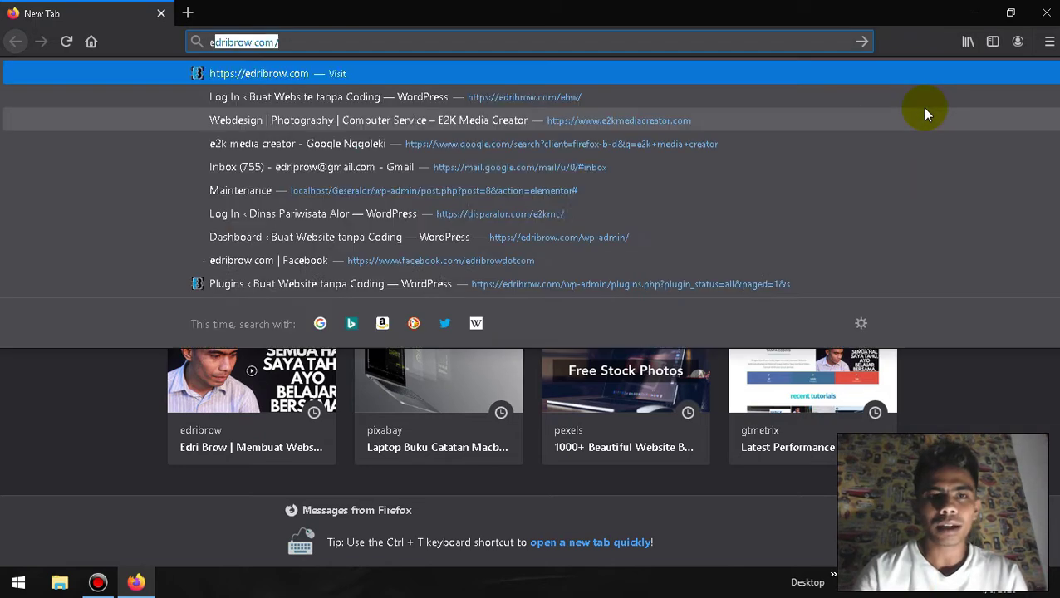
{"action": "key", "text": "Return"}
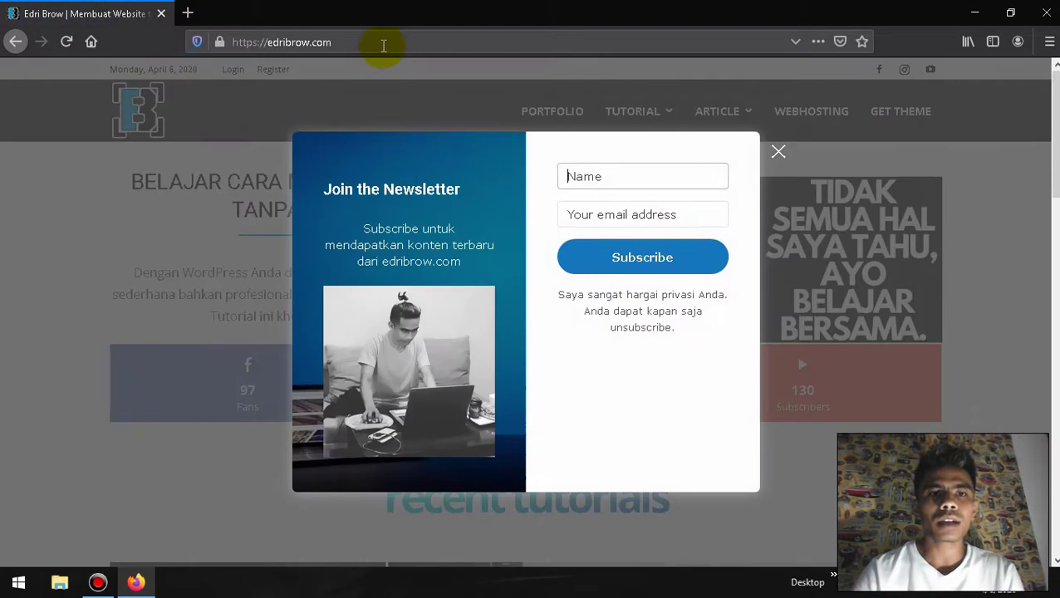
{"action": "left_click", "coordinate": [383, 42]}
{"action": "left_click", "coordinate": [778, 156]}
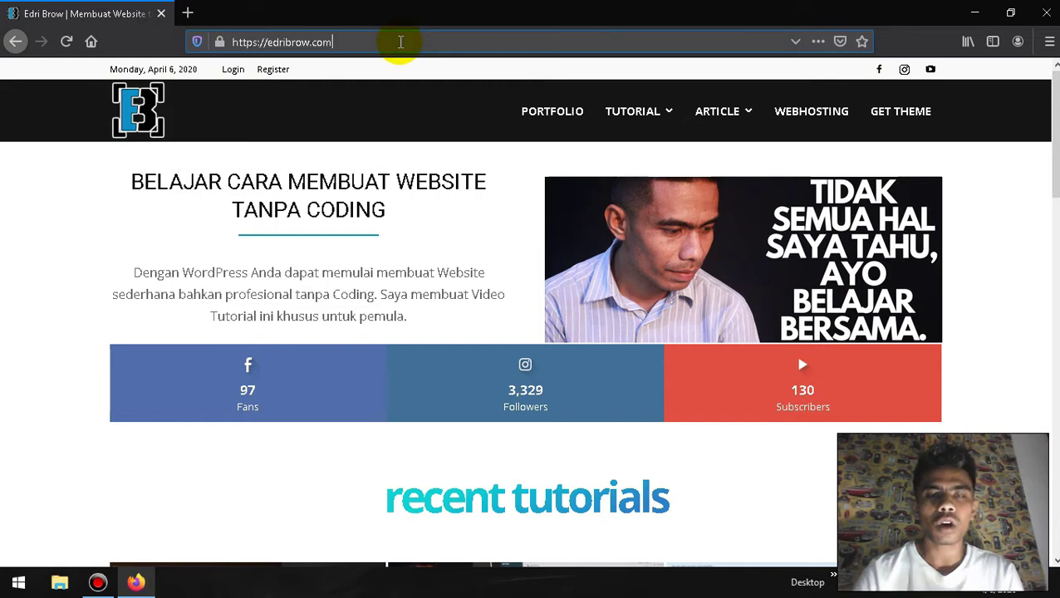
Step: Go to the site's default WordPress login page at edribrow.com/wp-admin/
{"action": "left_click", "coordinate": [400, 42]}
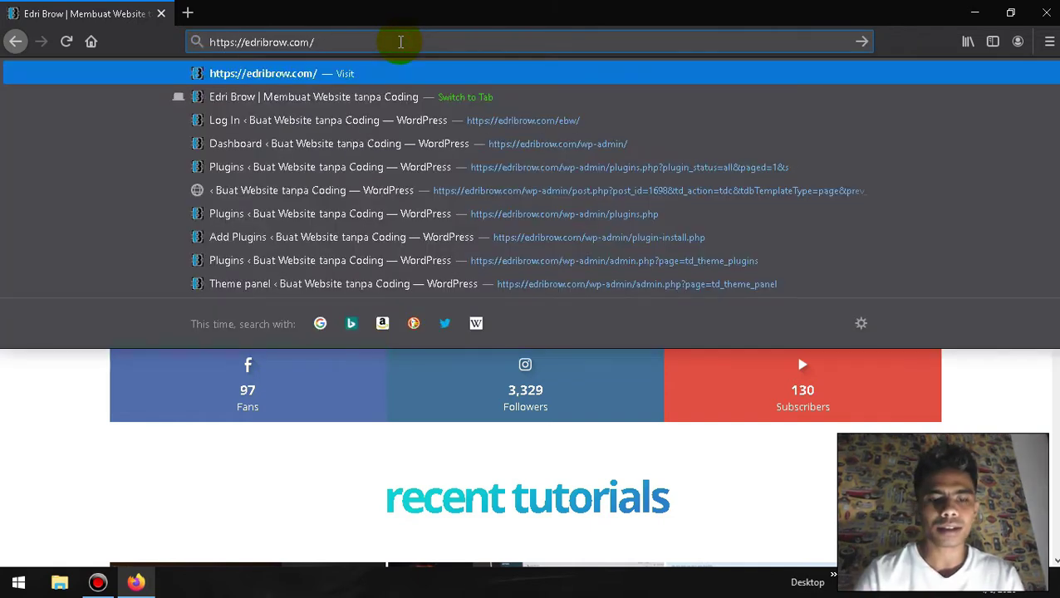
{"action": "type", "text": "wp-admin/"}
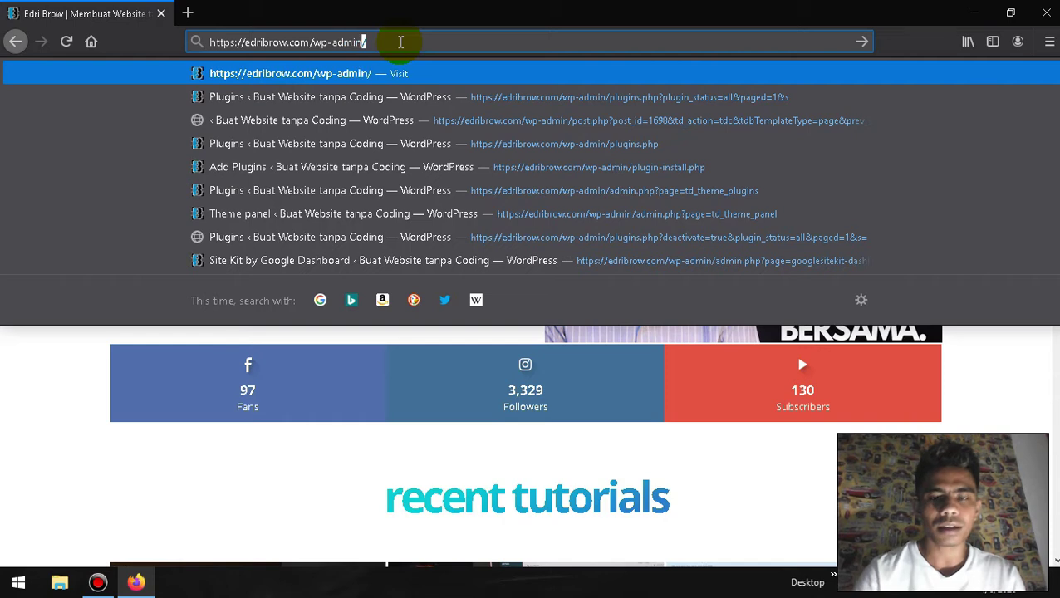
{"action": "key", "text": "Return"}
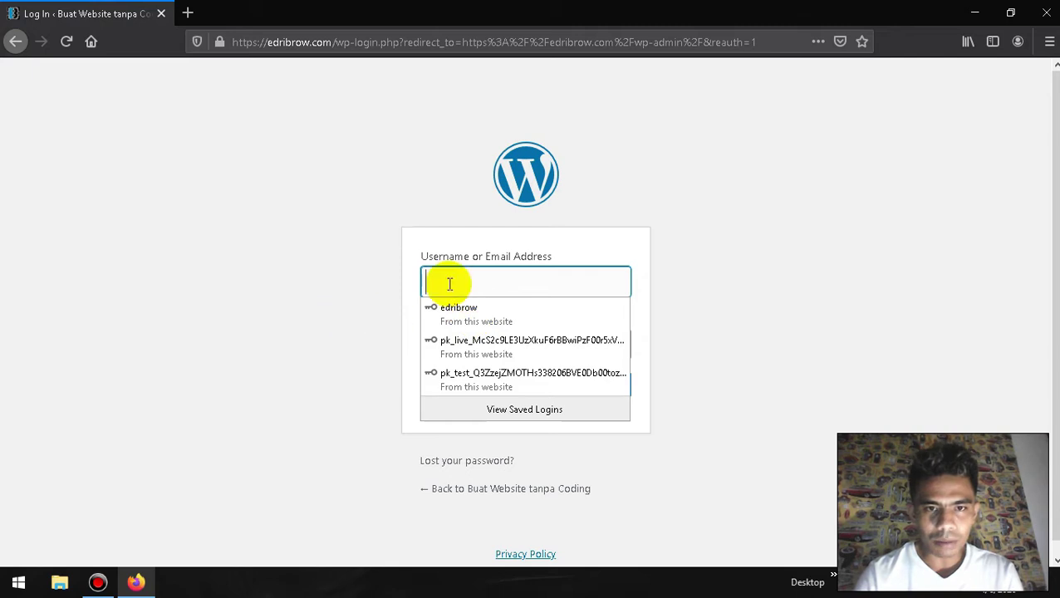
Step: Fill in the username and password from the saved site login and log in to WordPress
{"action": "left_click", "coordinate": [448, 285]}
{"action": "left_click", "coordinate": [448, 285]}
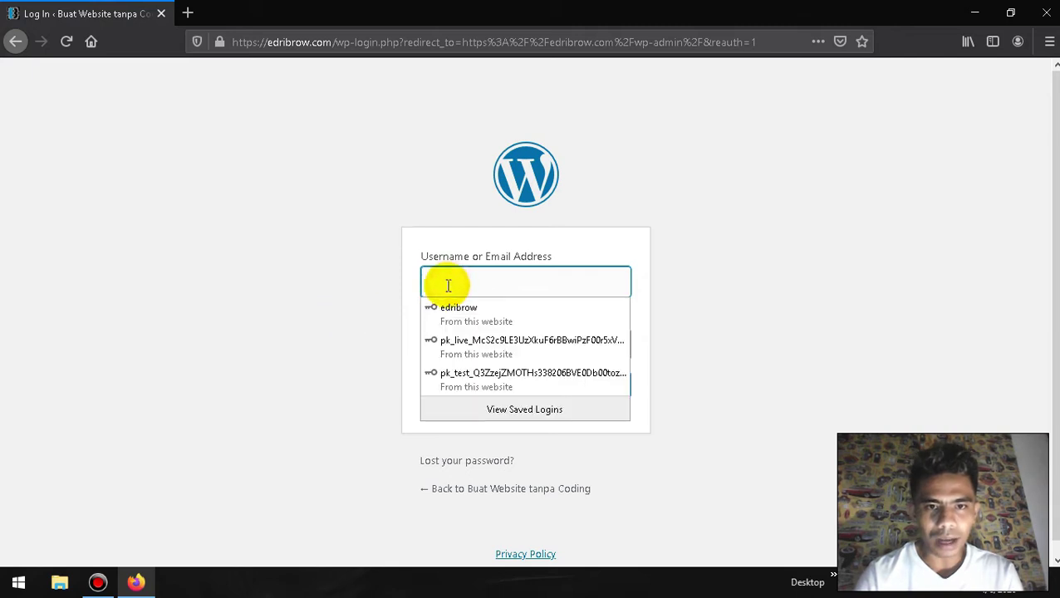
{"action": "left_click", "coordinate": [488, 316]}
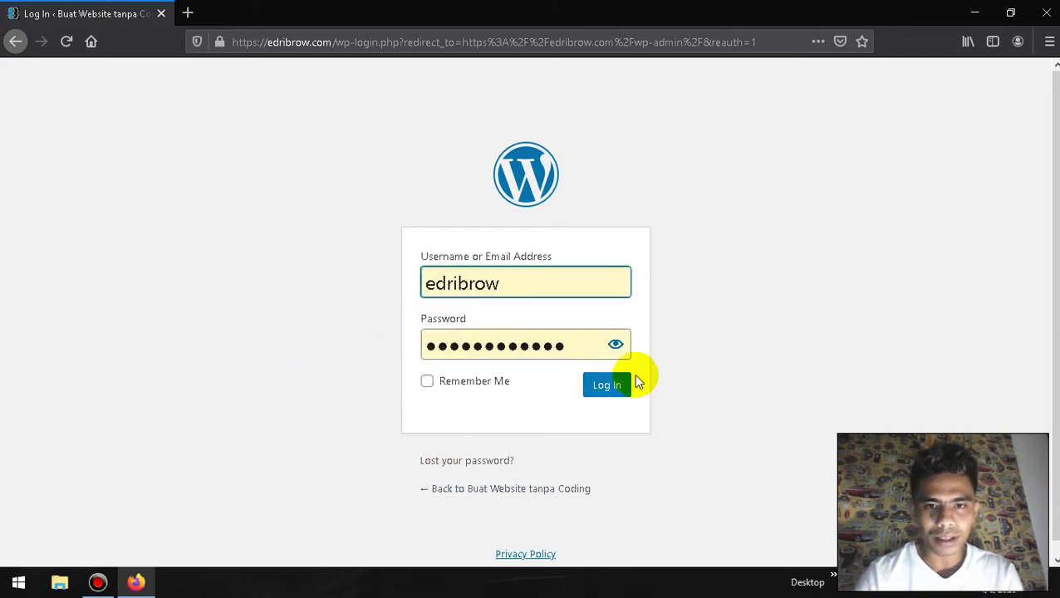
{"action": "left_click", "coordinate": [615, 387]}
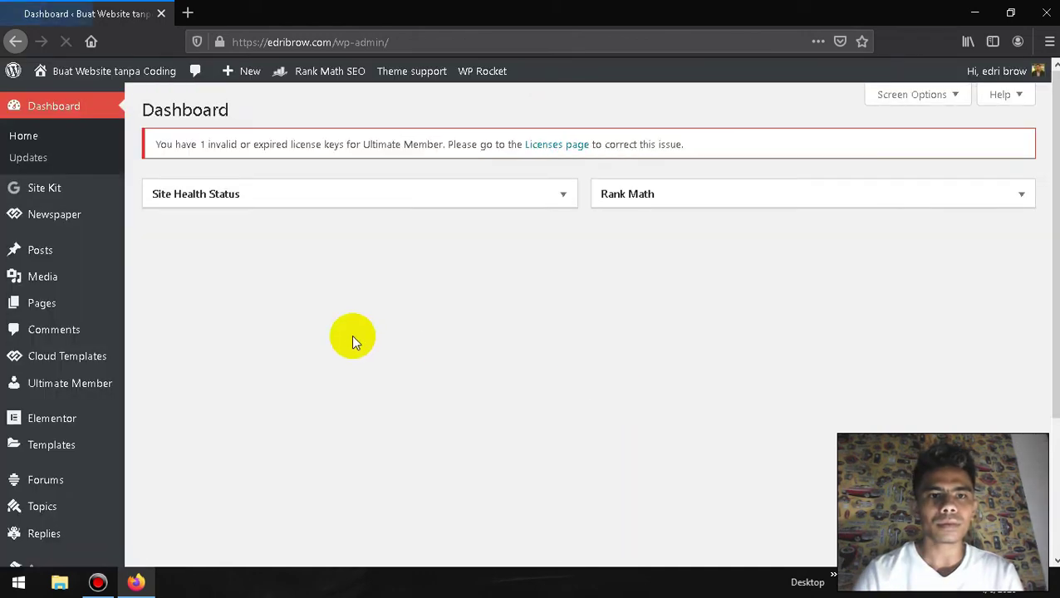
{"action": "left_click", "coordinate": [411, 39]}
{"action": "left_click_drag", "start_coordinate": [389, 42], "coordinate": [355, 46]}
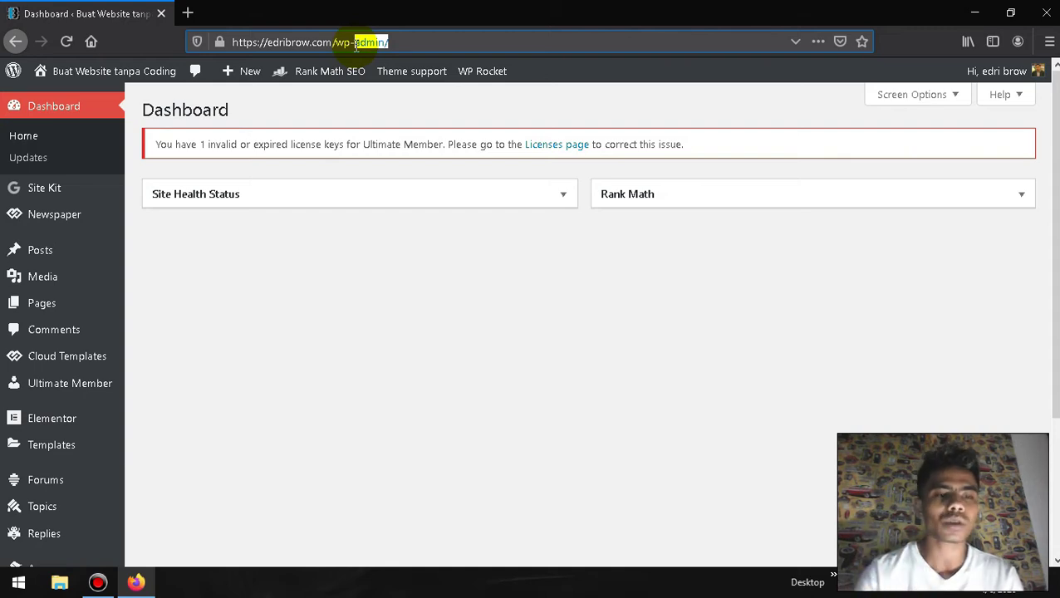
Step: Open the page for adding plugins and search the plugin directory for "wps hide login"
{"action": "scroll", "coordinate": [232, 355], "scroll_direction": "down", "scroll_amount": 3}
{"action": "mouse_move", "coordinate": [51, 418]}
{"action": "left_click", "coordinate": [160, 436]}
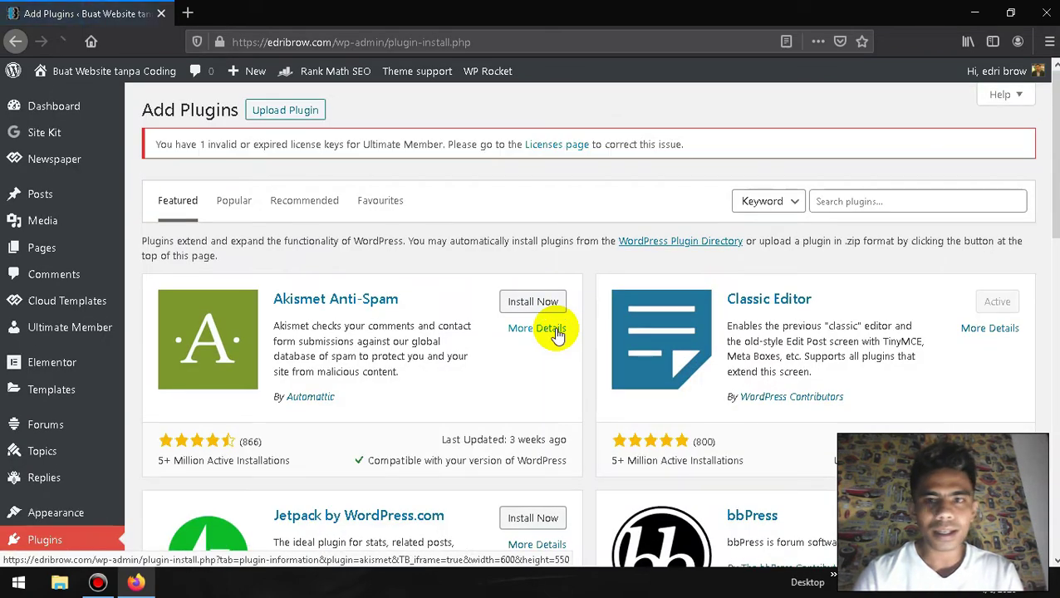
{"action": "left_click", "coordinate": [868, 194]}
{"action": "type", "text": "wps"}
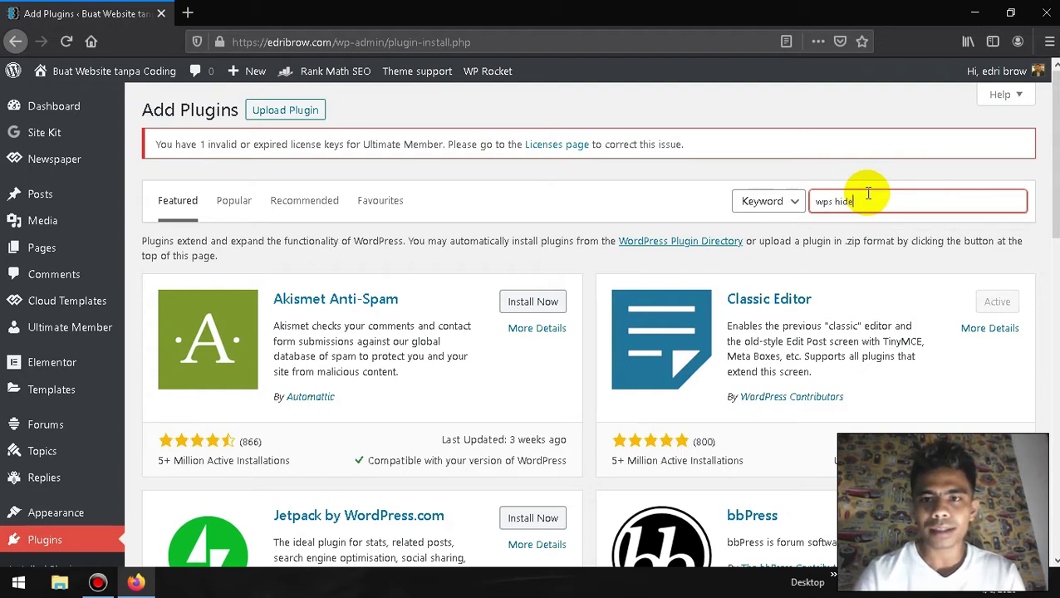
{"action": "type", "text": " hide"}
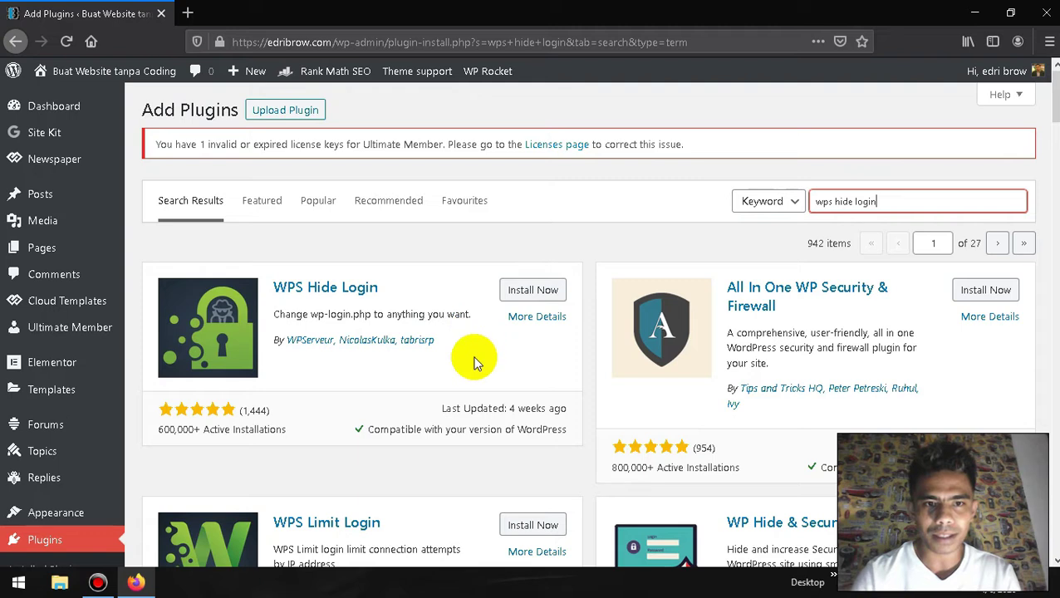
Step: Install and activate the WPS Hide Login plugin
{"action": "left_click", "coordinate": [518, 293]}
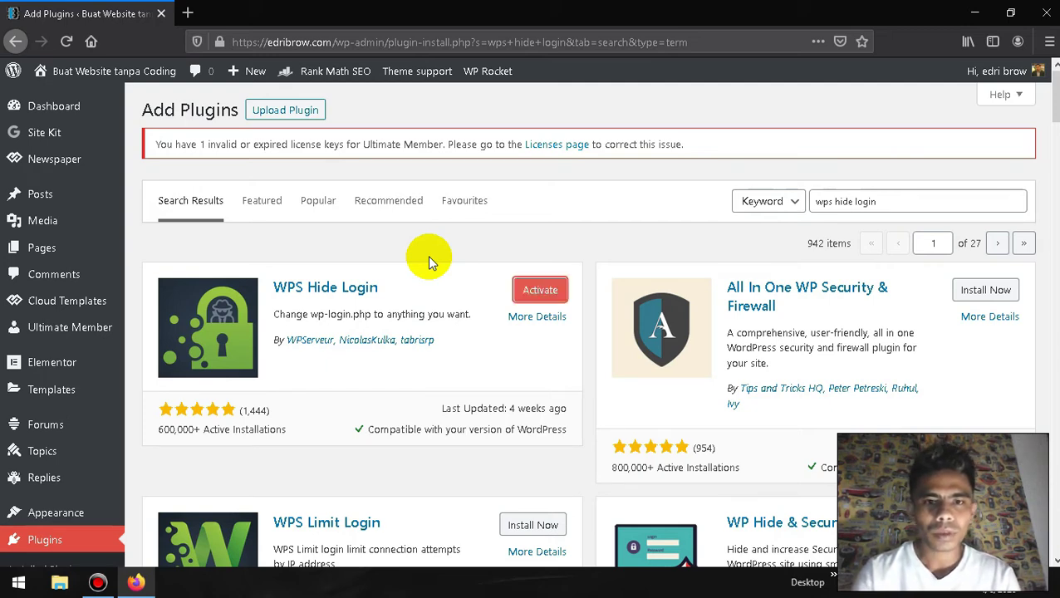
{"action": "left_click", "coordinate": [548, 292]}
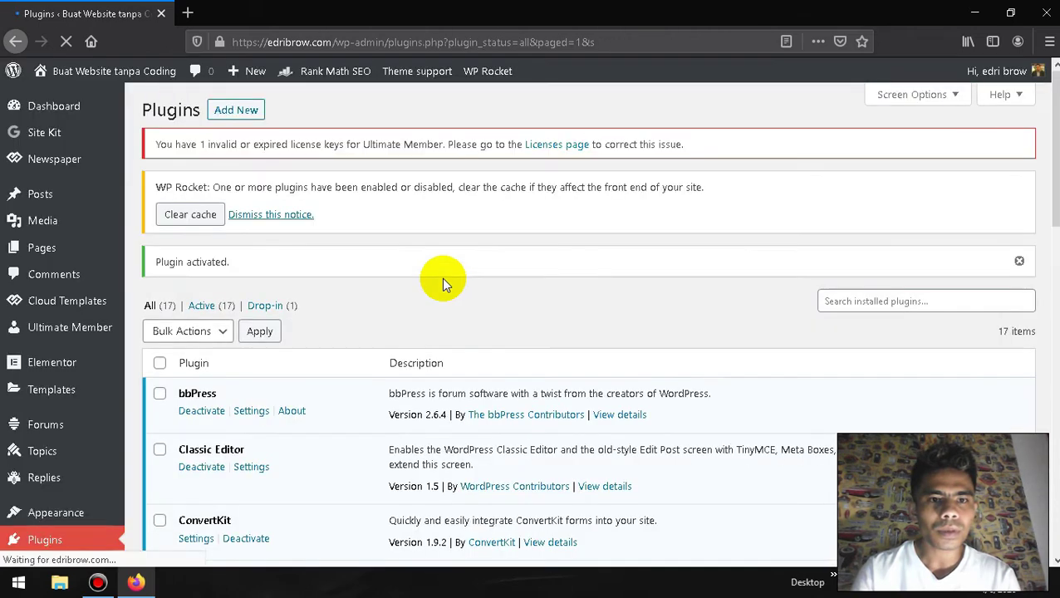
Step: Open the WPS Hide Login settings and examine the default login URL
{"action": "scroll", "coordinate": [385, 287], "scroll_direction": "down", "scroll_amount": 3}
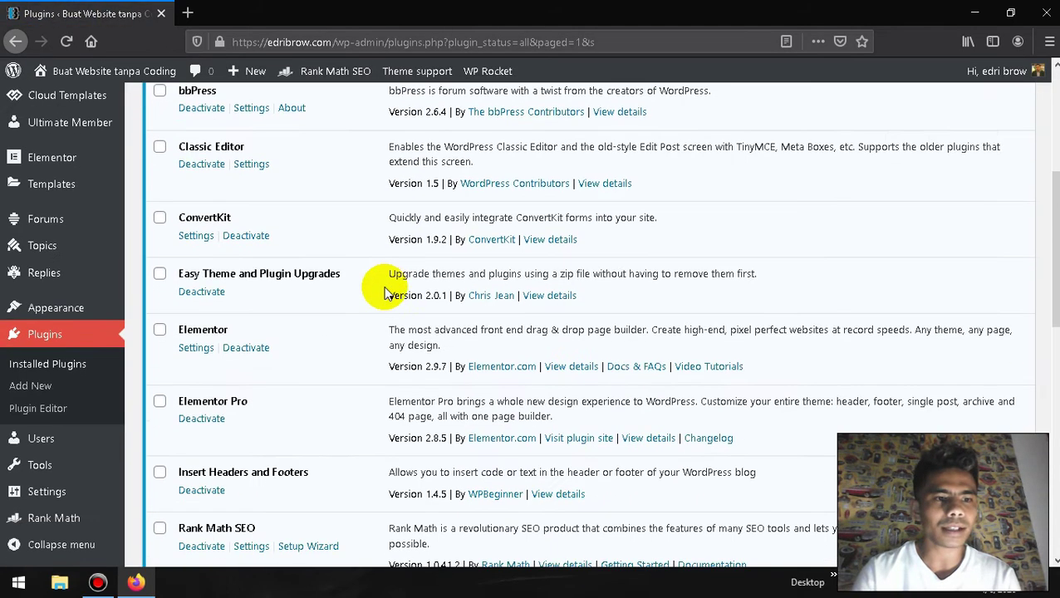
{"action": "mouse_move", "coordinate": [55, 504]}
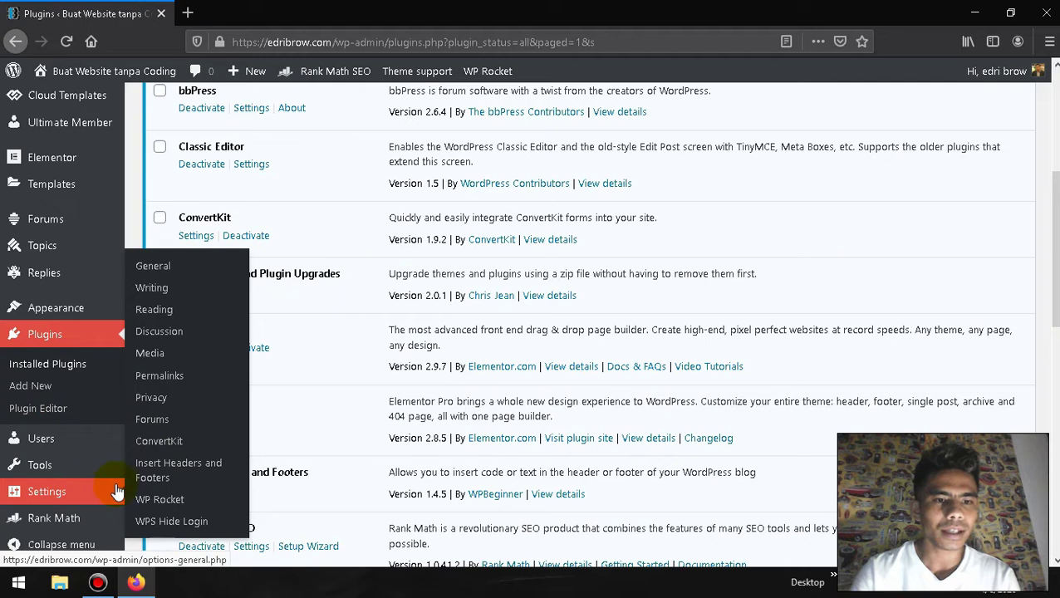
{"action": "left_click", "coordinate": [172, 520]}
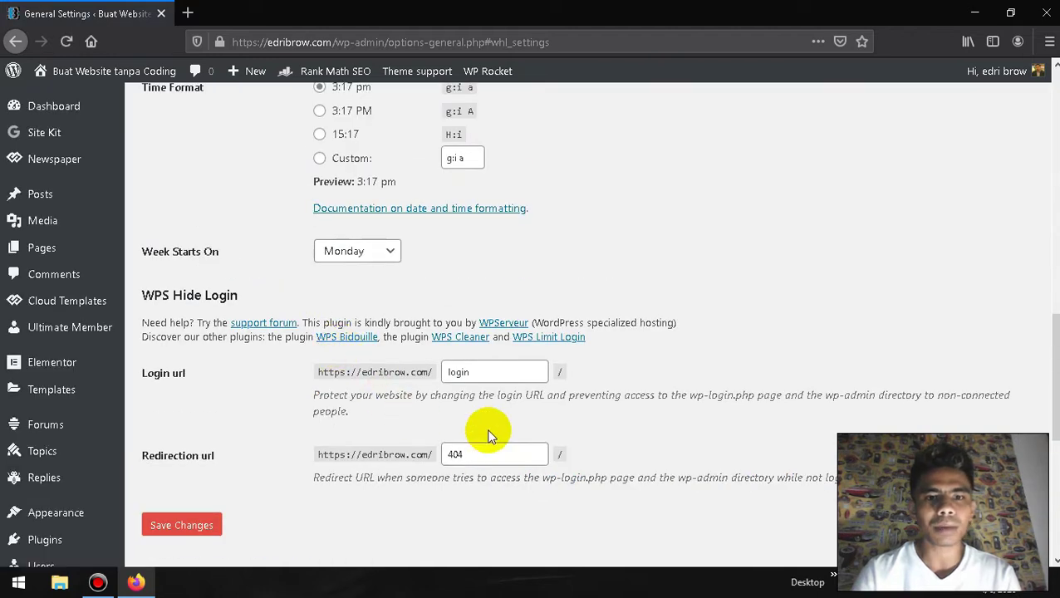
{"action": "double_click", "coordinate": [498, 376]}
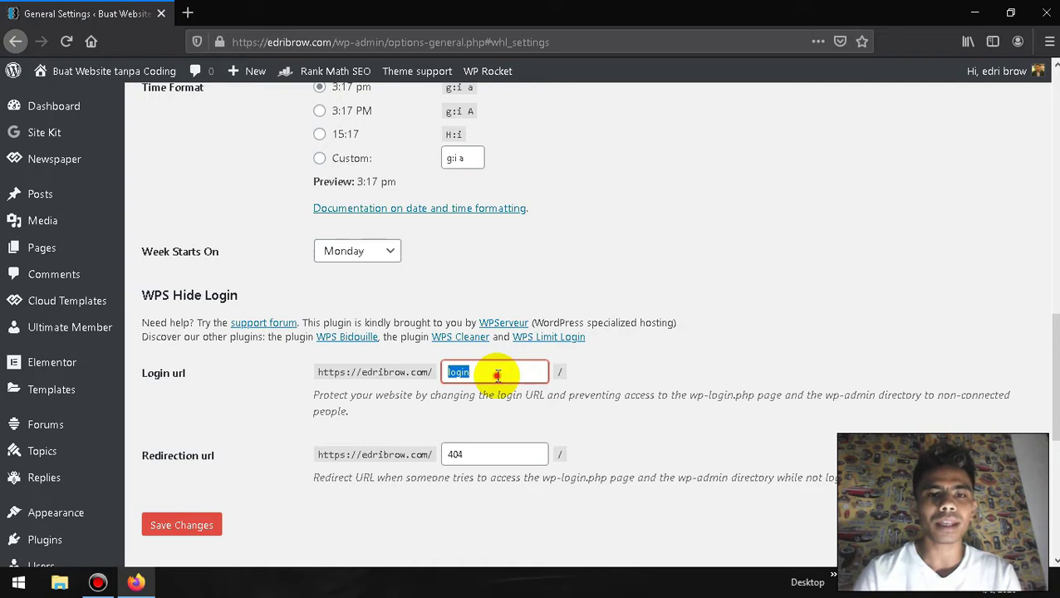
{"action": "left_click", "coordinate": [497, 376]}
Step: Log out of the WordPress admin and dismiss the newsletter signup popup
{"action": "mouse_move", "coordinate": [1005, 83]}
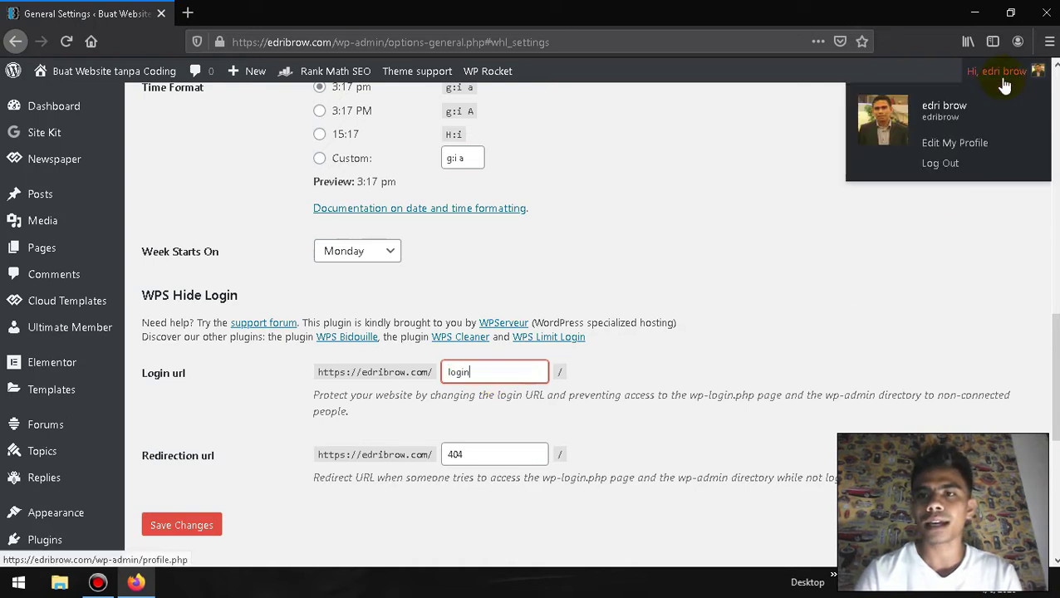
{"action": "left_click", "coordinate": [947, 166]}
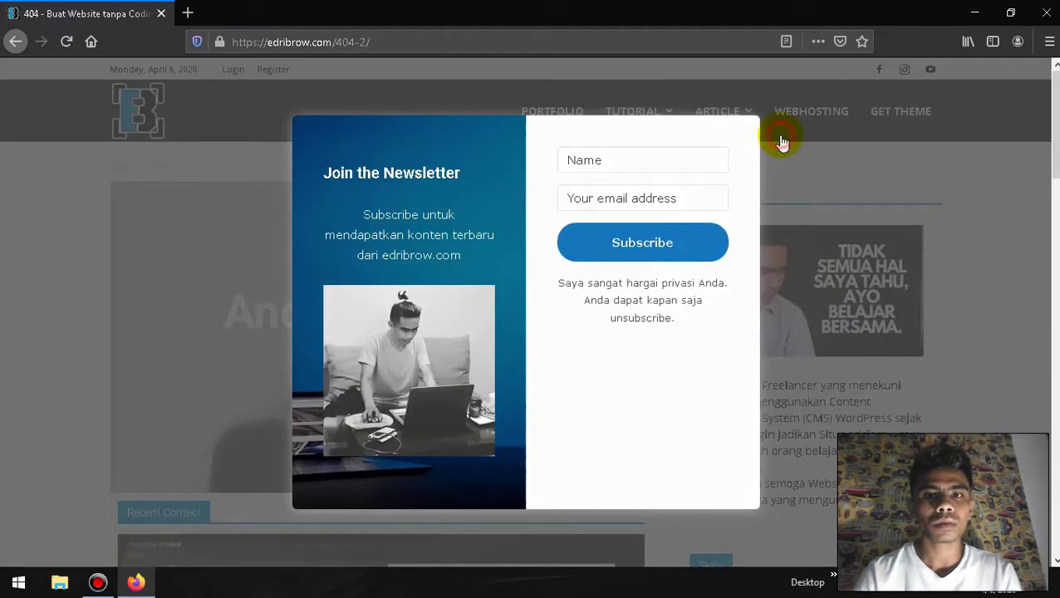
{"action": "left_click", "coordinate": [778, 135]}
Step: Remove the 404-2 path from the page address and load the site's home page
{"action": "left_click", "coordinate": [429, 43]}
{"action": "left_click", "coordinate": [429, 43]}
{"action": "key", "text": "BackSpace"}
{"action": "key", "text": "BackSpace"}
{"action": "key", "text": "BackSpace"}
{"action": "key", "text": "BackSpace"}
{"action": "key", "text": "BackSpace"}
{"action": "key", "text": "BackSpace"}
{"action": "key", "text": "BackSpace"}
{"action": "key", "text": "Return"}
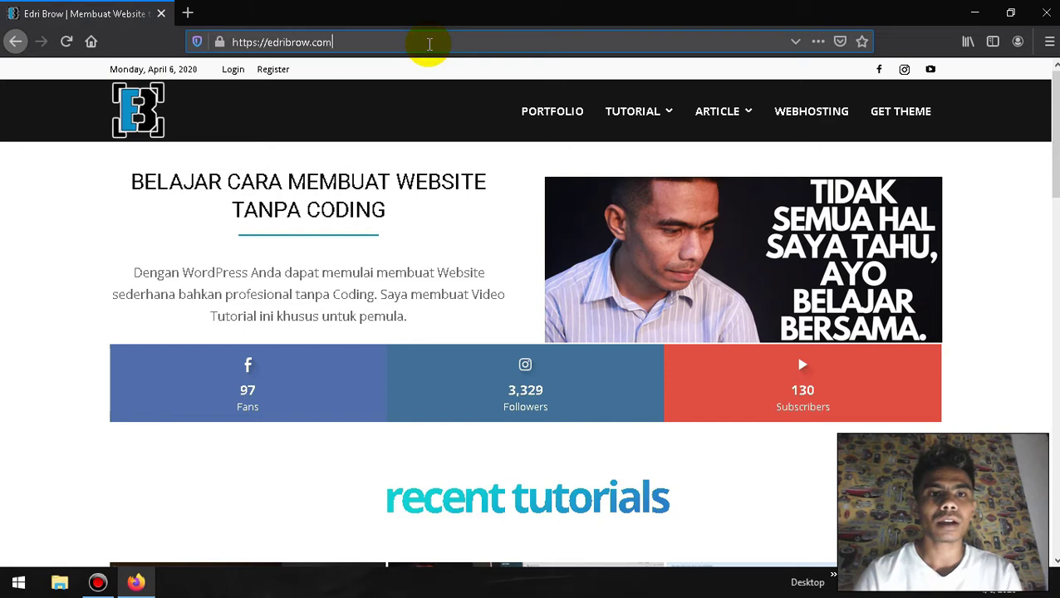
Step: Open edribrow.com/login/ and log in with the saved username and password
{"action": "left_click", "coordinate": [429, 43]}
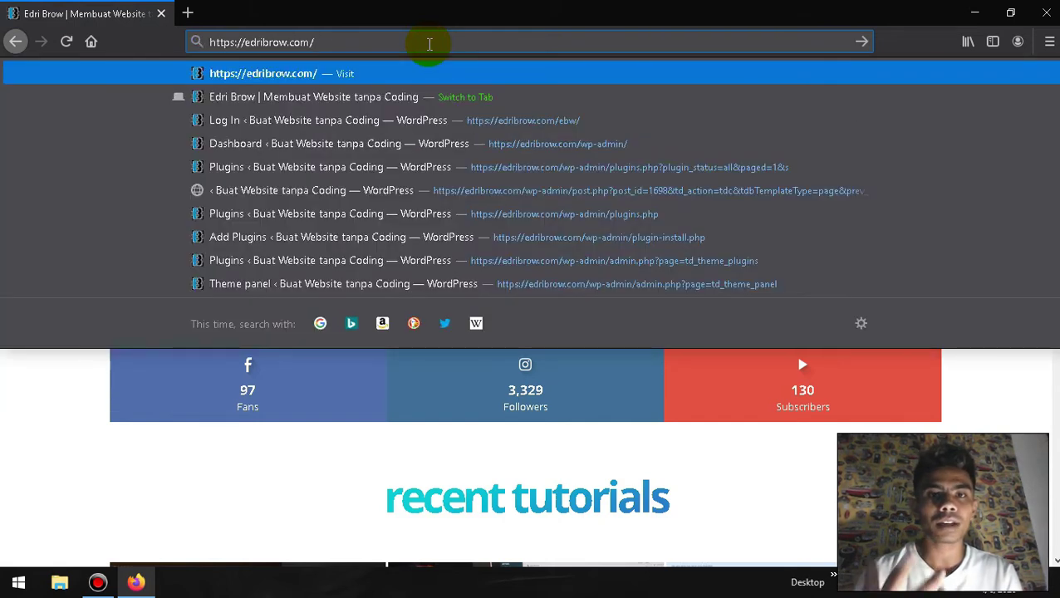
{"action": "type", "text": "login/"}
{"action": "key", "text": "Return"}
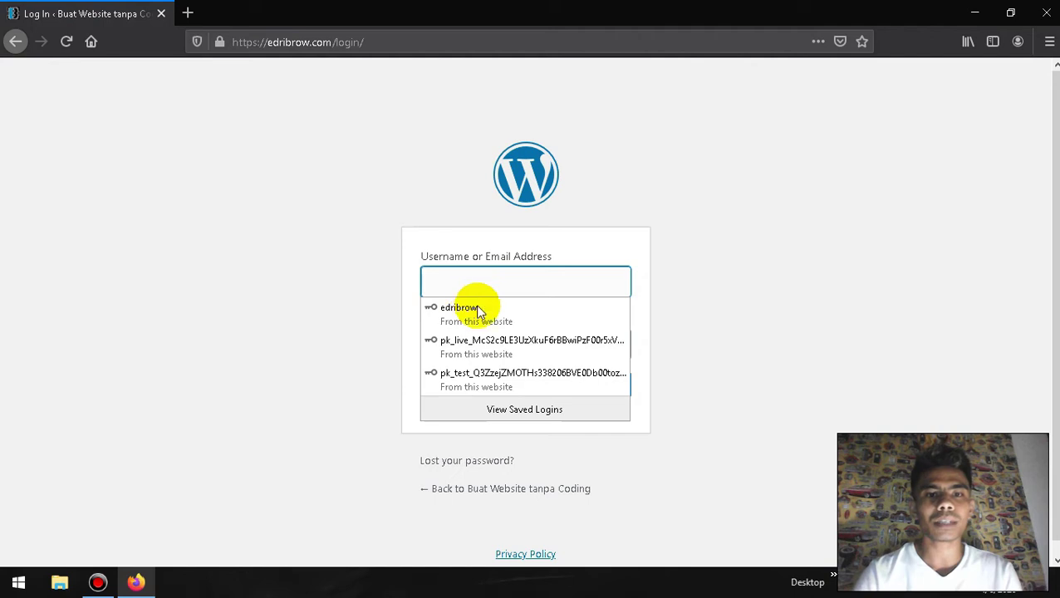
{"action": "left_click", "coordinate": [465, 320]}
{"action": "left_click", "coordinate": [606, 397]}
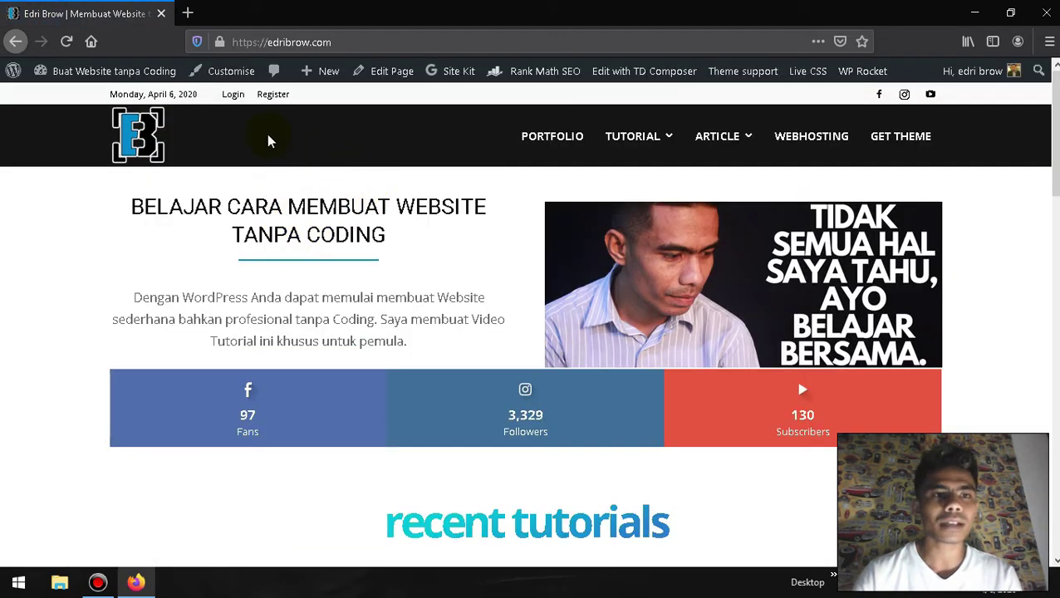
Step: Go to the WordPress dashboard and open the WPS Hide Login settings
{"action": "mouse_move", "coordinate": [83, 73]}
{"action": "left_click", "coordinate": [65, 98]}
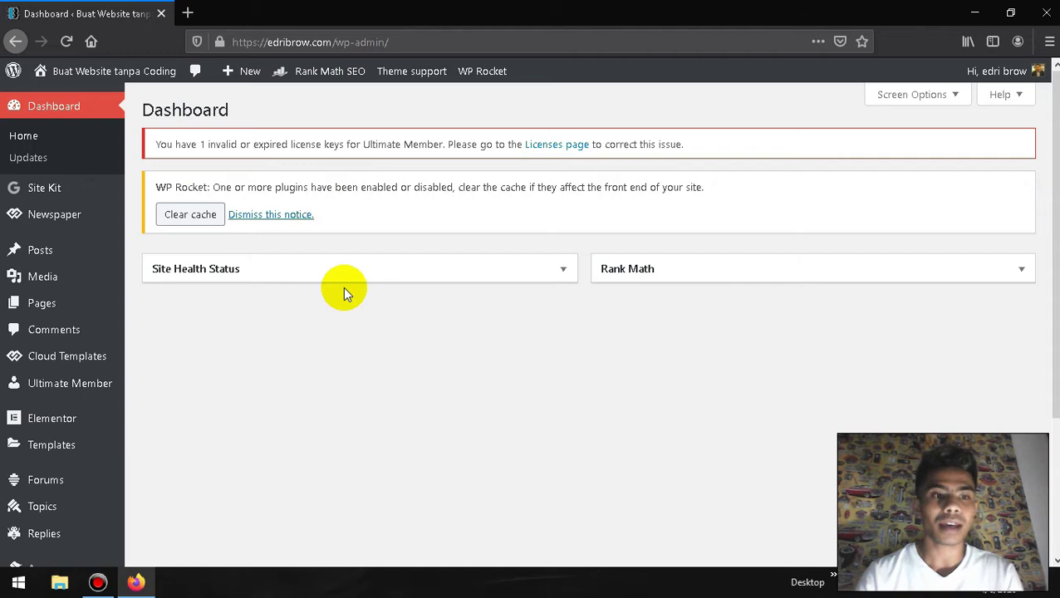
{"action": "scroll", "coordinate": [201, 464], "scroll_direction": "down", "scroll_amount": 3}
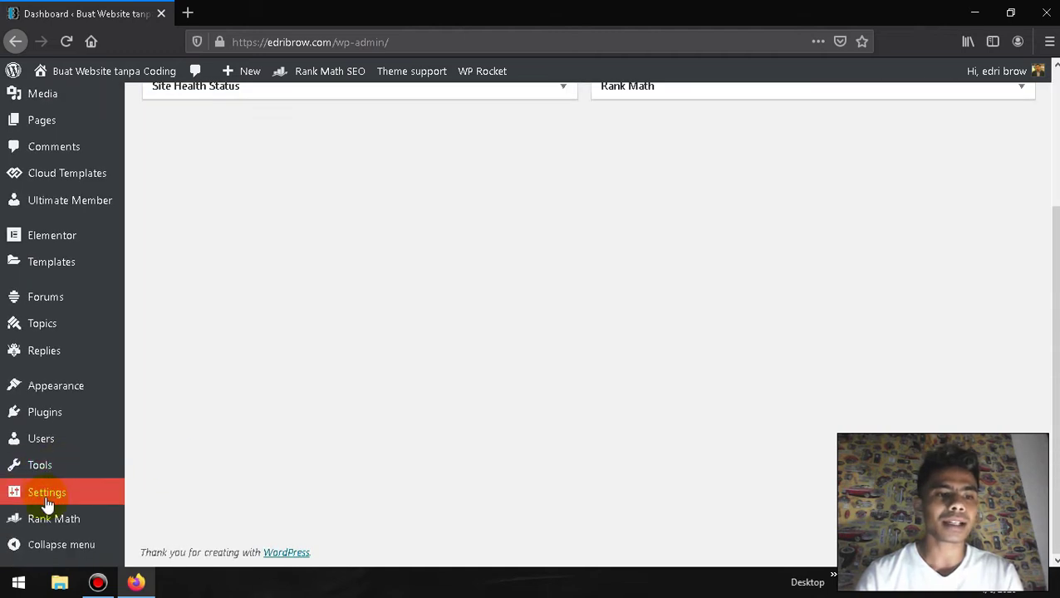
{"action": "mouse_move", "coordinate": [48, 494]}
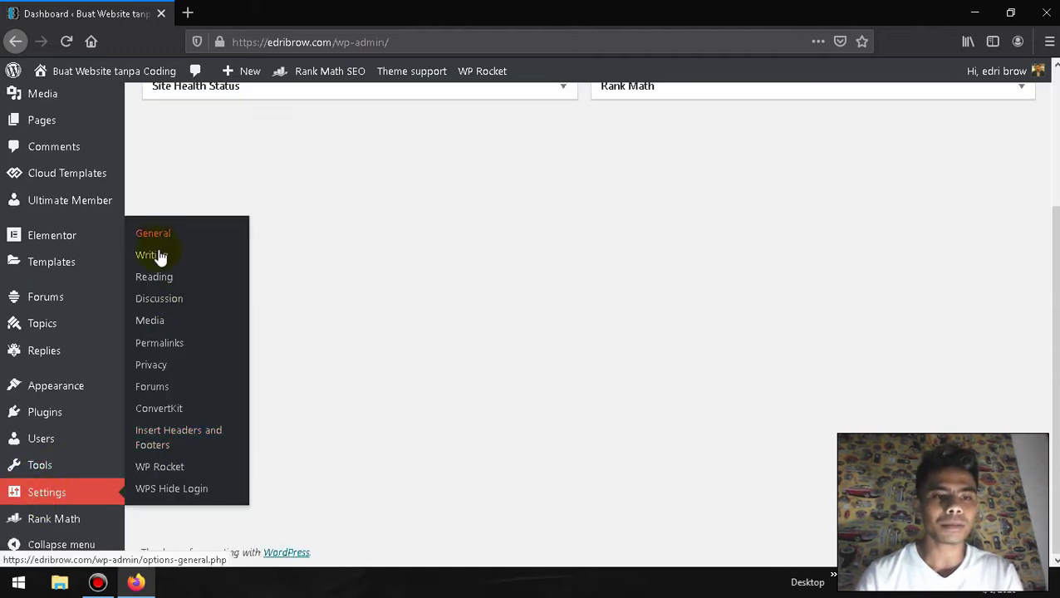
{"action": "left_click", "coordinate": [187, 492]}
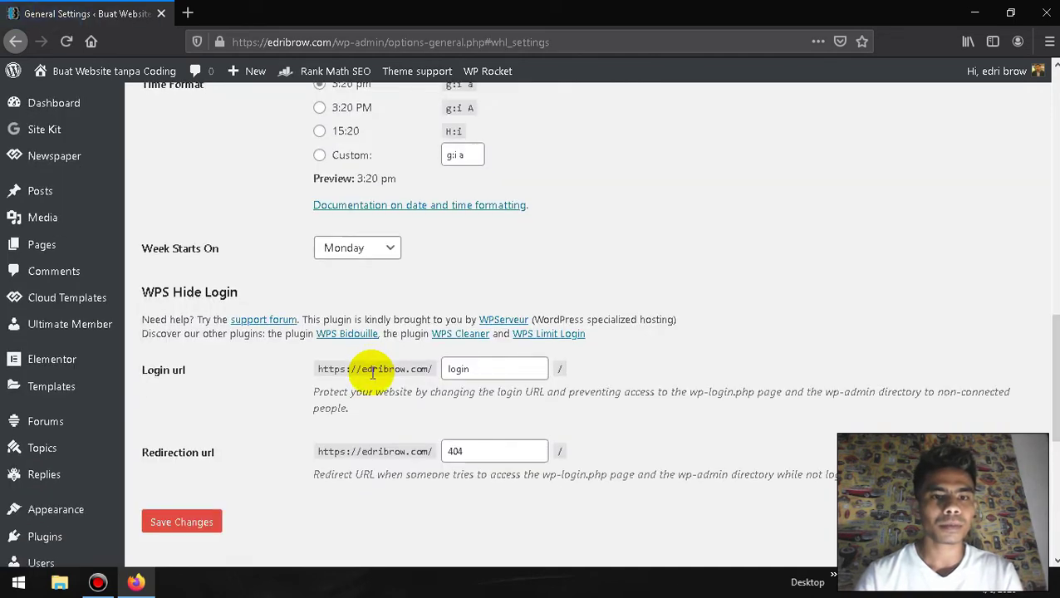
{"action": "double_click", "coordinate": [477, 237]}
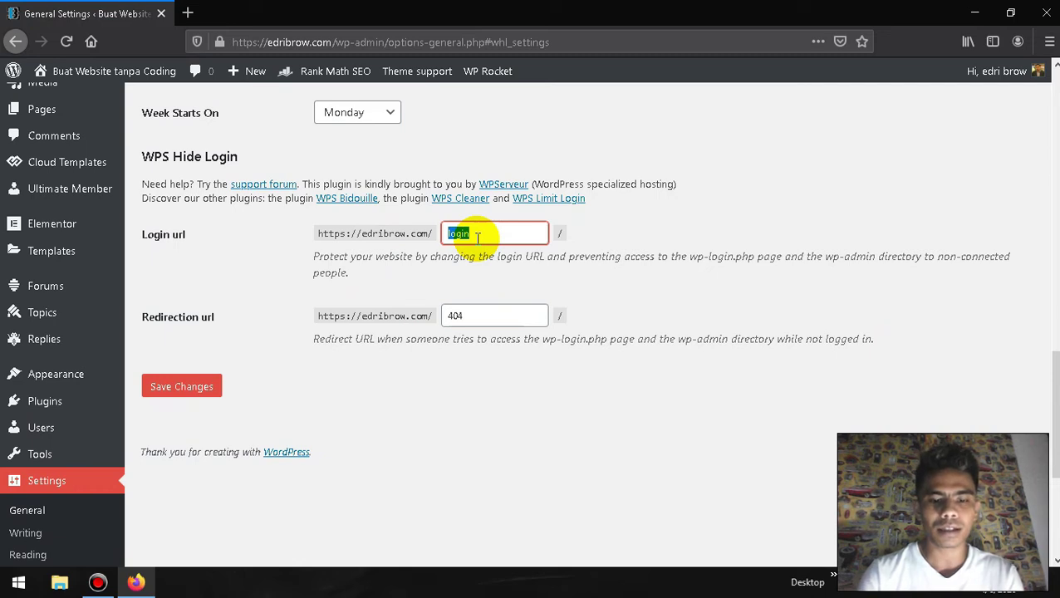
{"action": "type", "text": "gwbrow"}
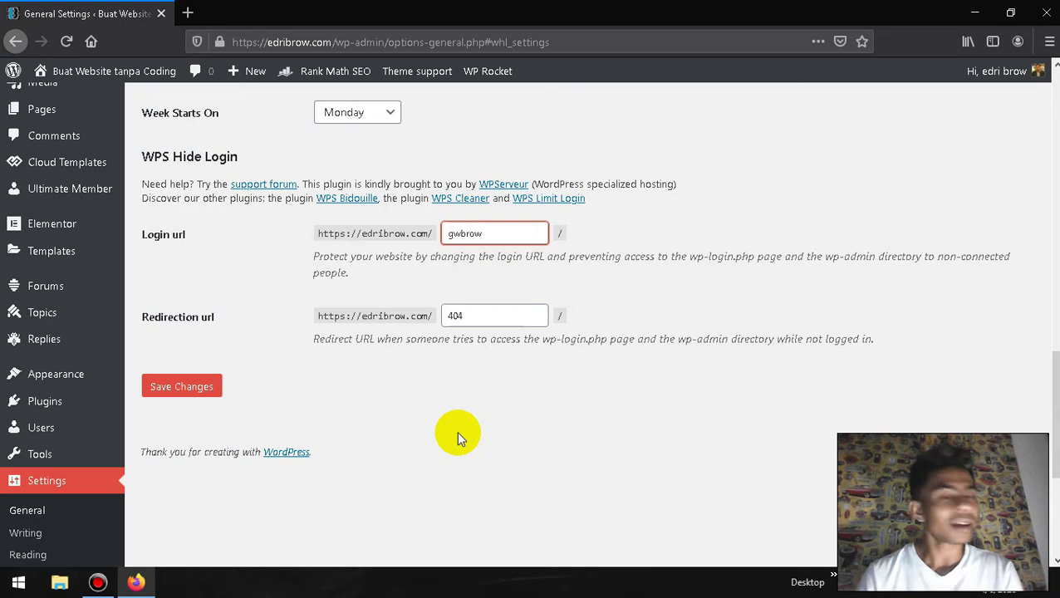
{"action": "left_click", "coordinate": [205, 392]}
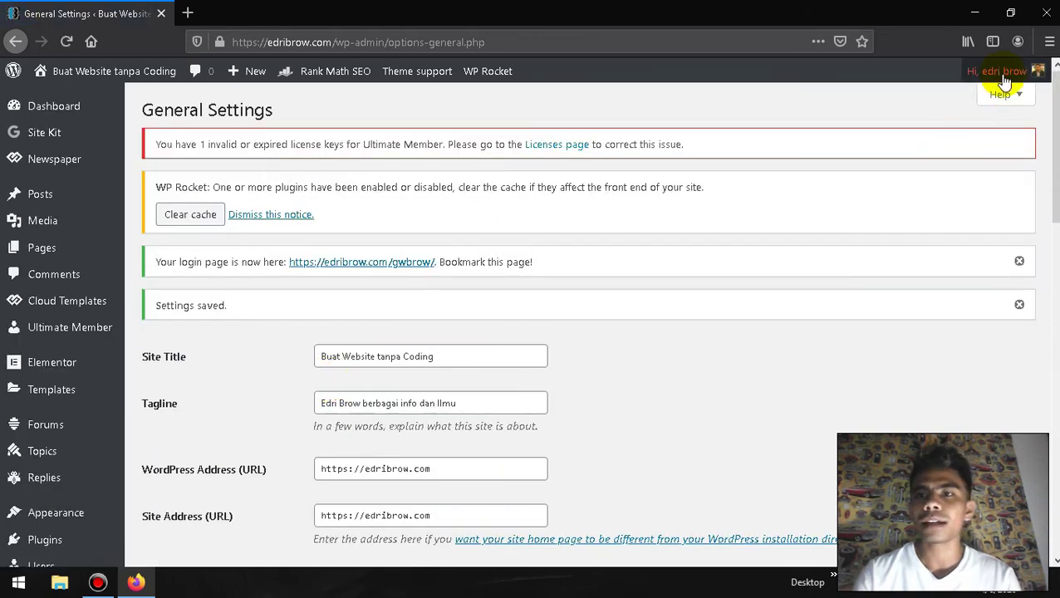
Step: Log out of the WordPress admin after saving the gwbrow login URL
{"action": "mouse_move", "coordinate": [1002, 71]}
{"action": "left_click", "coordinate": [941, 164]}
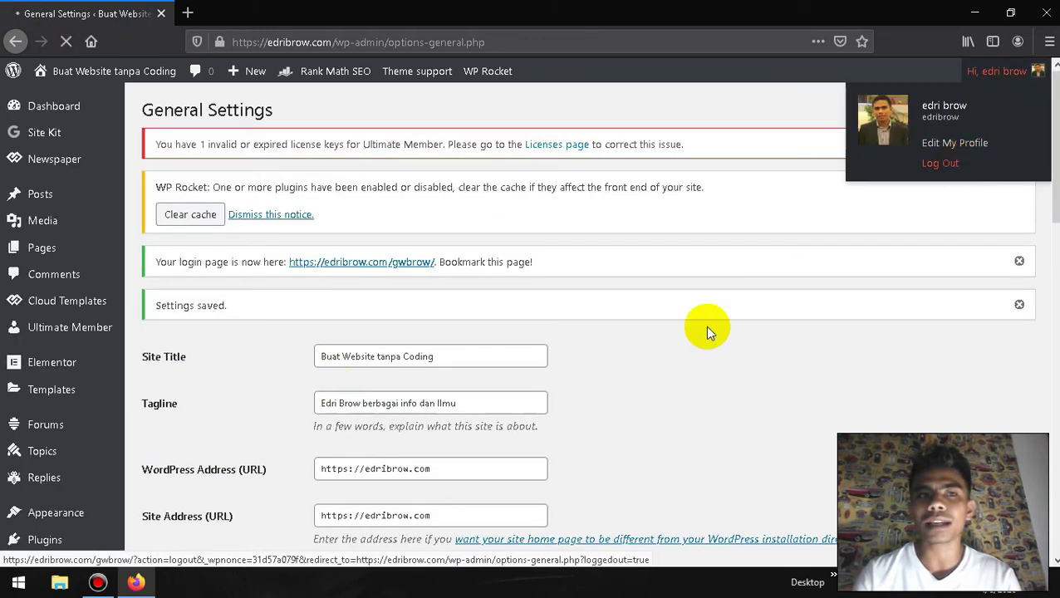
{"action": "scroll", "coordinate": [683, 340], "scroll_direction": "down", "scroll_amount": 3}
{"action": "scroll", "coordinate": [683, 339], "scroll_direction": "down", "scroll_amount": 2}
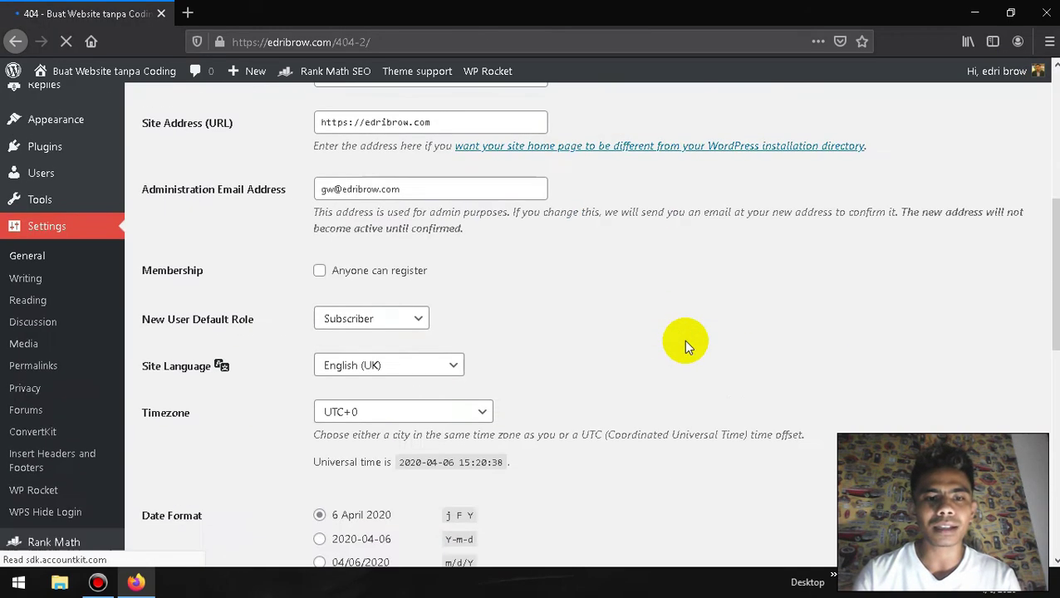
{"action": "scroll", "coordinate": [485, 355], "scroll_direction": "down", "scroll_amount": 3}
{"action": "scroll", "coordinate": [453, 359], "scroll_direction": "up", "scroll_amount": 3}
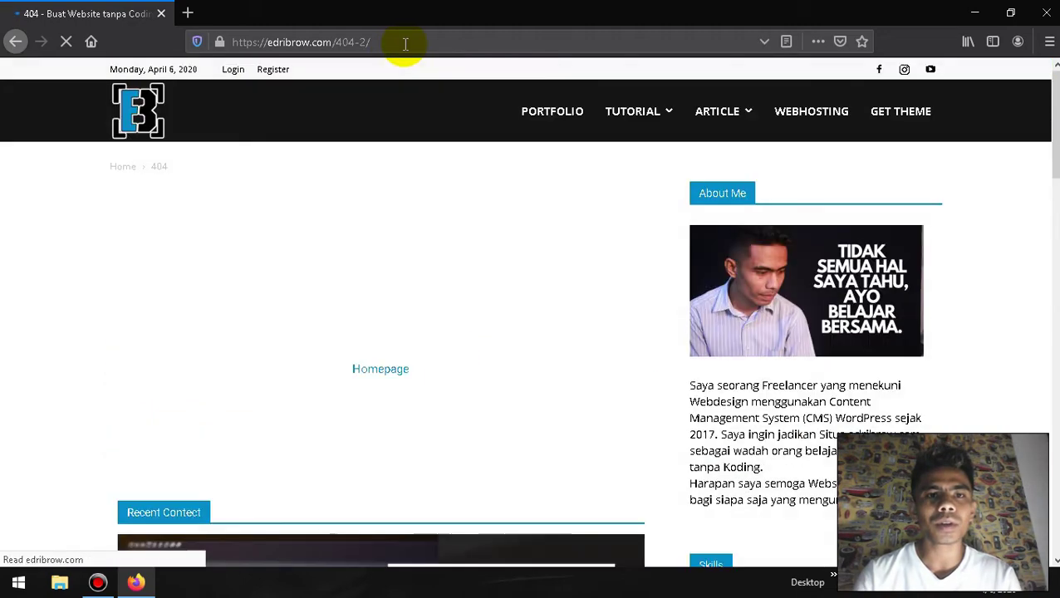
Step: Open the site's home page at edribrow.com while logged out
{"action": "left_click", "coordinate": [402, 41]}
{"action": "left_click", "coordinate": [402, 41]}
{"action": "key", "text": "BackSpace"}
{"action": "key", "text": "BackSpace"}
{"action": "key", "text": "BackSpace"}
{"action": "key", "text": "BackSpace"}
{"action": "key", "text": "BackSpace"}
{"action": "key", "text": "BackSpace"}
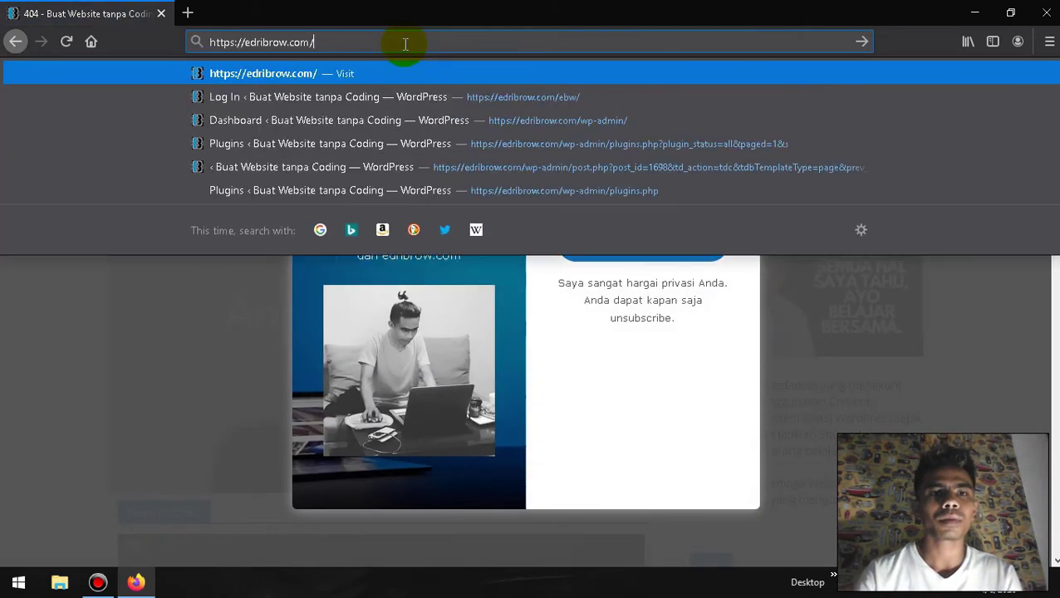
{"action": "key", "text": "Return"}
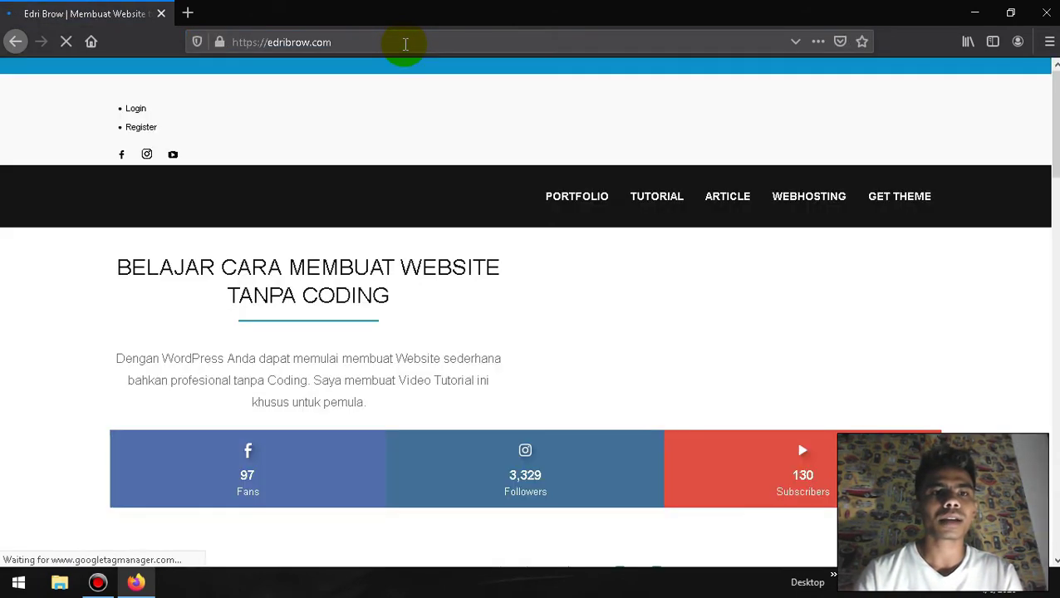
Step: Test the default admin address by opening edribrow.com/wp-admin/ and look over the page it leads to
{"action": "left_click", "coordinate": [406, 43]}
{"action": "left_click", "coordinate": [405, 44]}
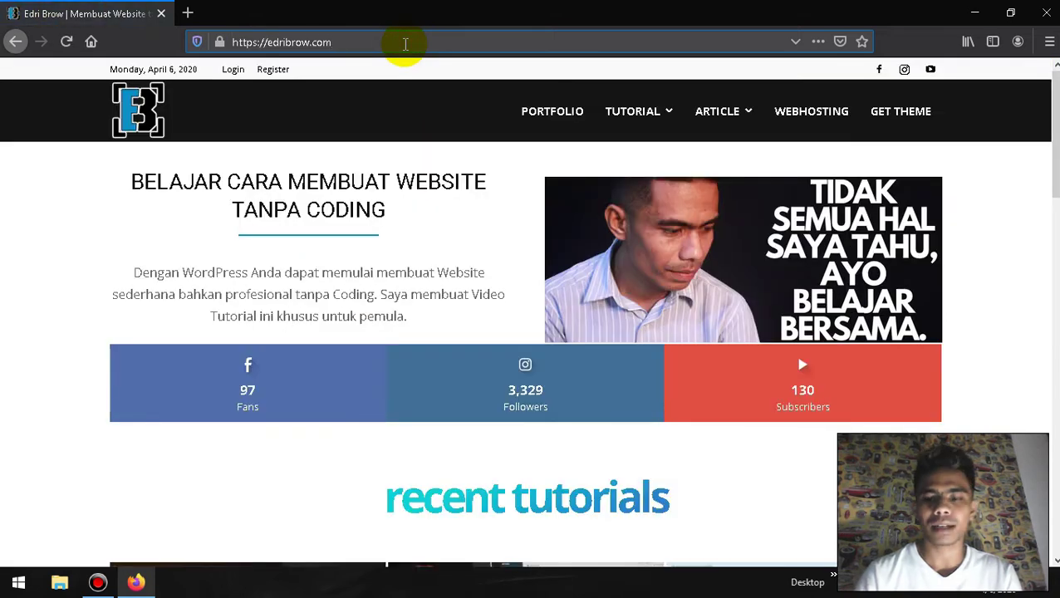
{"action": "type", "text": "/wp-admin/"}
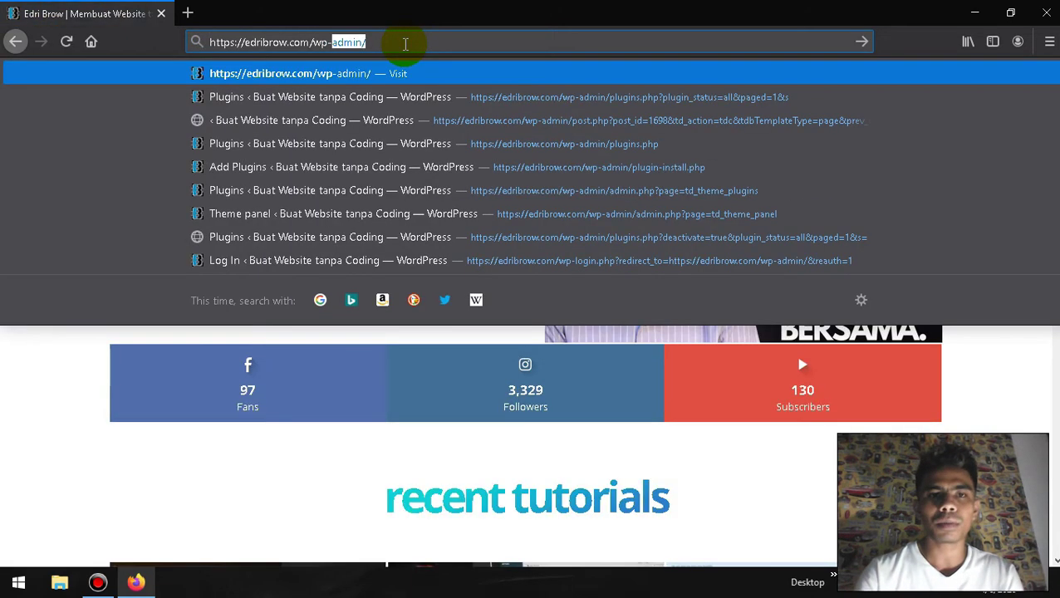
{"action": "key", "text": "Return"}
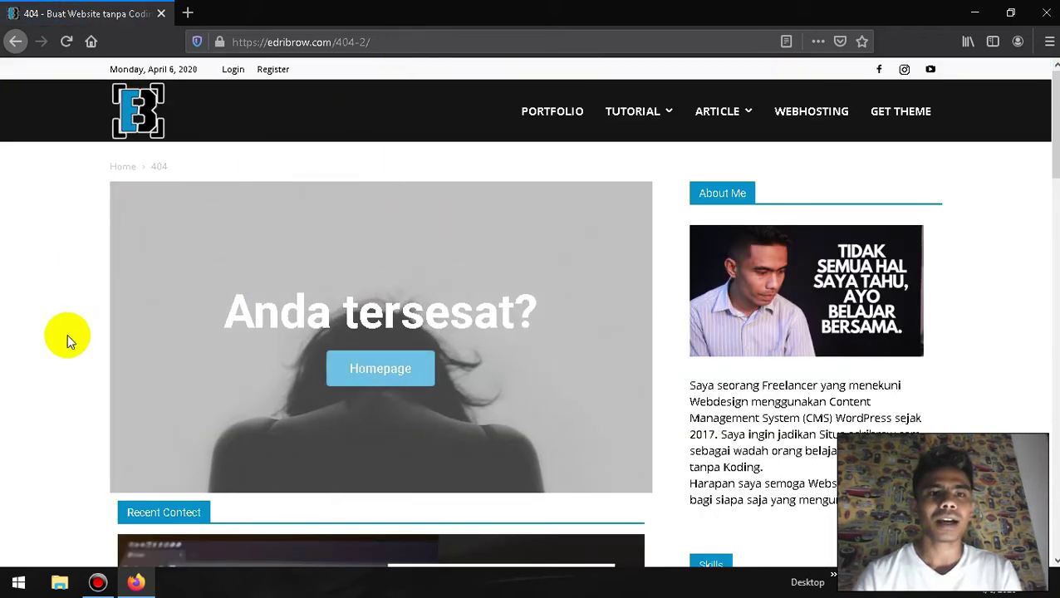
{"action": "scroll", "coordinate": [67, 334], "scroll_direction": "down", "scroll_amount": 5}
{"action": "scroll", "coordinate": [67, 334], "scroll_direction": "up", "scroll_amount": 5}
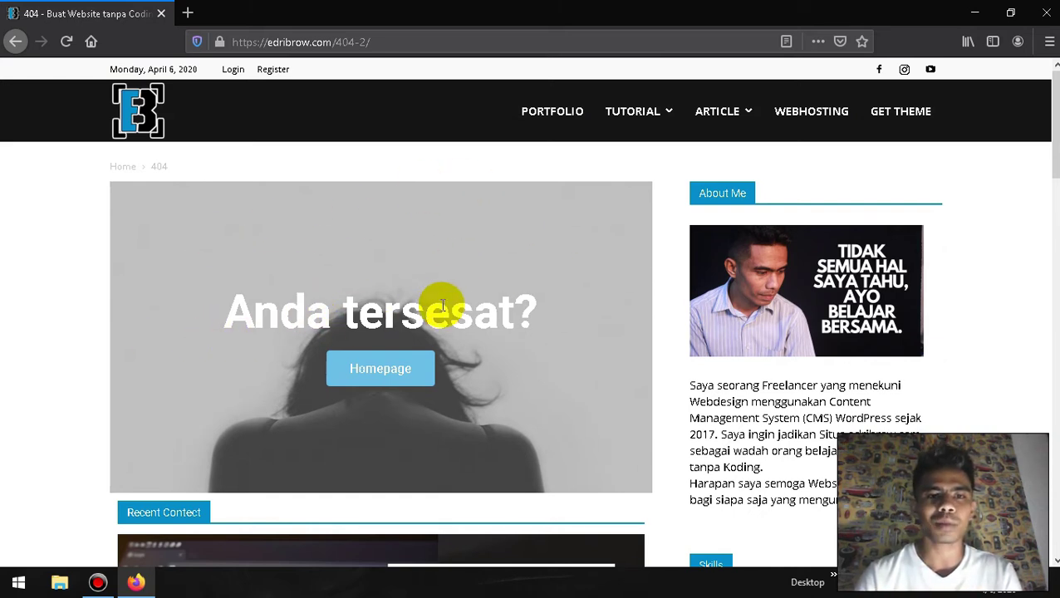
Step: Open edribrow.com/login/ and look over the site's front-end login page
{"action": "left_click", "coordinate": [384, 45]}
{"action": "left_click", "coordinate": [386, 47]}
{"action": "key", "text": "BackSpace"}
{"action": "key", "text": "BackSpace"}
{"action": "key", "text": "BackSpace"}
{"action": "key", "text": "BackSpace"}
{"action": "key", "text": "BackSpace"}
{"action": "key", "text": "BackSpace"}
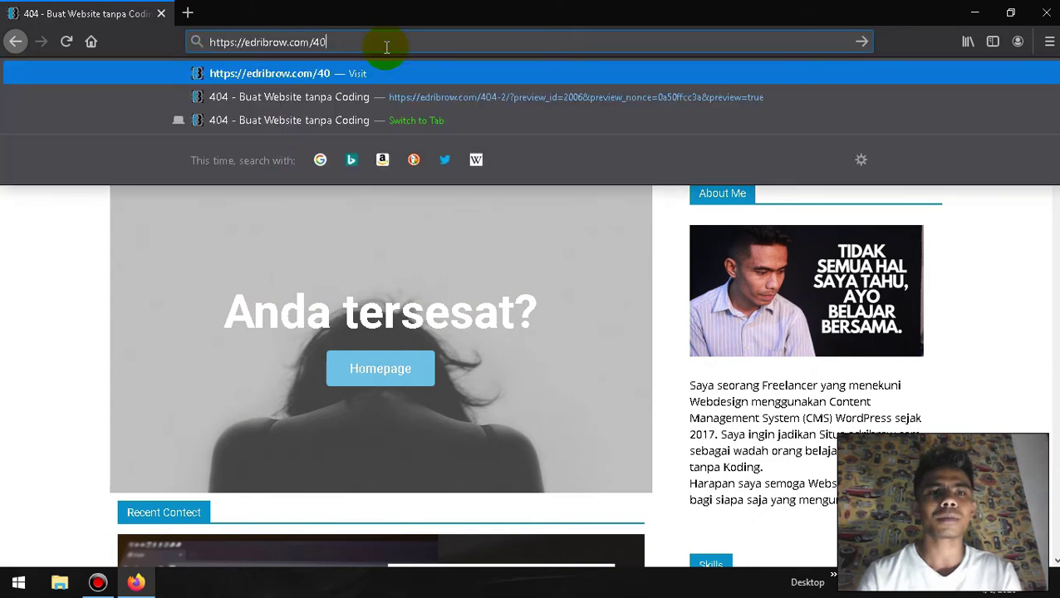
{"action": "type", "text": "login/"}
{"action": "key", "text": "Return"}
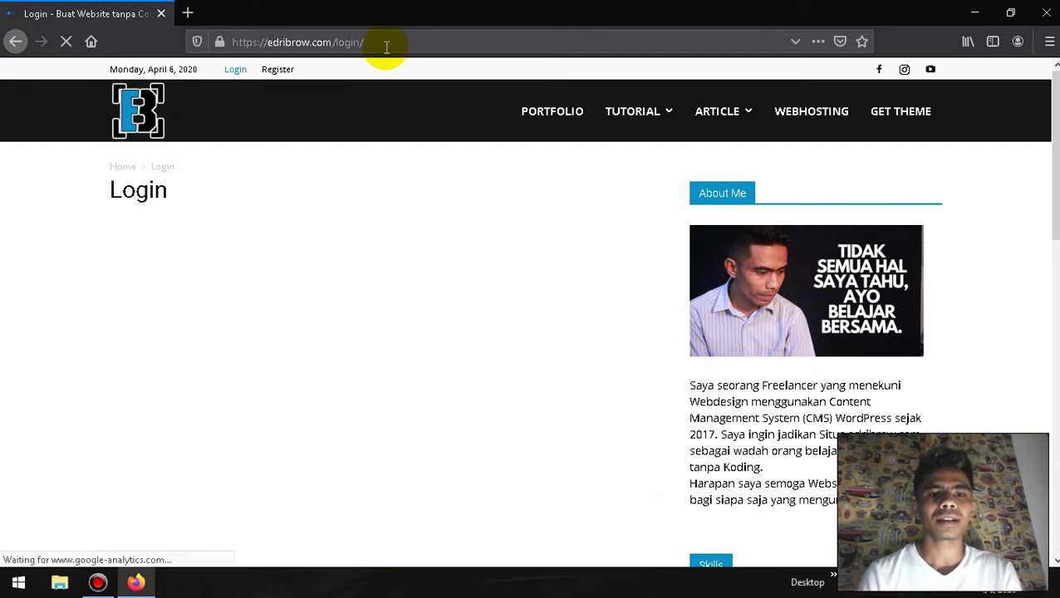
{"action": "scroll", "coordinate": [318, 321], "scroll_direction": "down", "scroll_amount": 4}
{"action": "scroll", "coordinate": [318, 321], "scroll_direction": "up", "scroll_amount": 4}
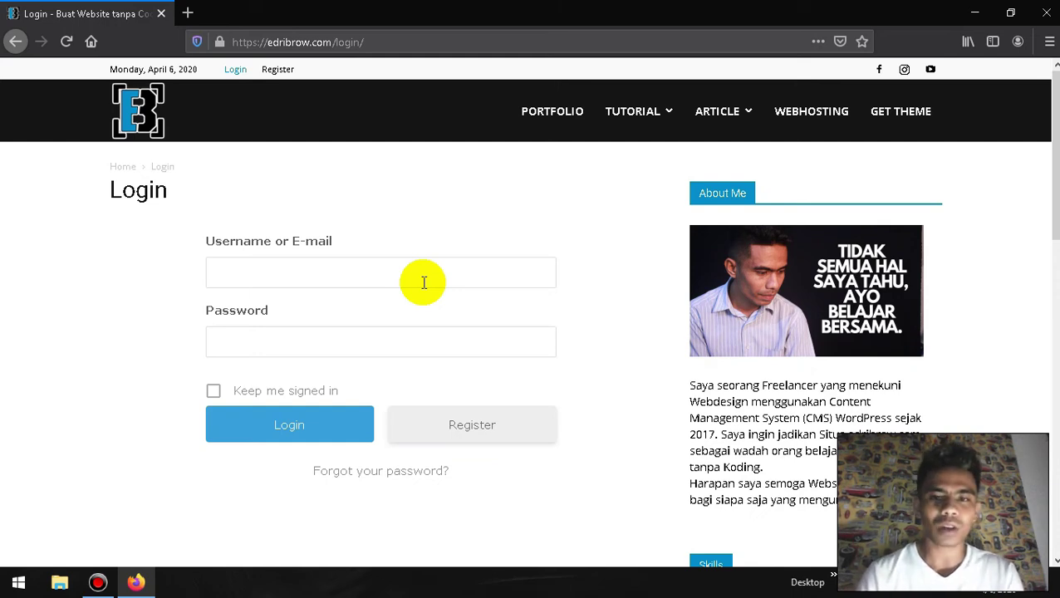
Step: Try to reach the hidden login page at edribrow.com/lgwbrow and at edribrow.com/lgwbro
{"action": "left_click", "coordinate": [414, 46]}
{"action": "key", "text": "BackSpace"}
{"action": "key", "text": "BackSpace"}
{"action": "key", "text": "BackSpace"}
{"action": "key", "text": "BackSpace"}
{"action": "key", "text": "BackSpace"}
{"action": "type", "text": "gwbrow"}
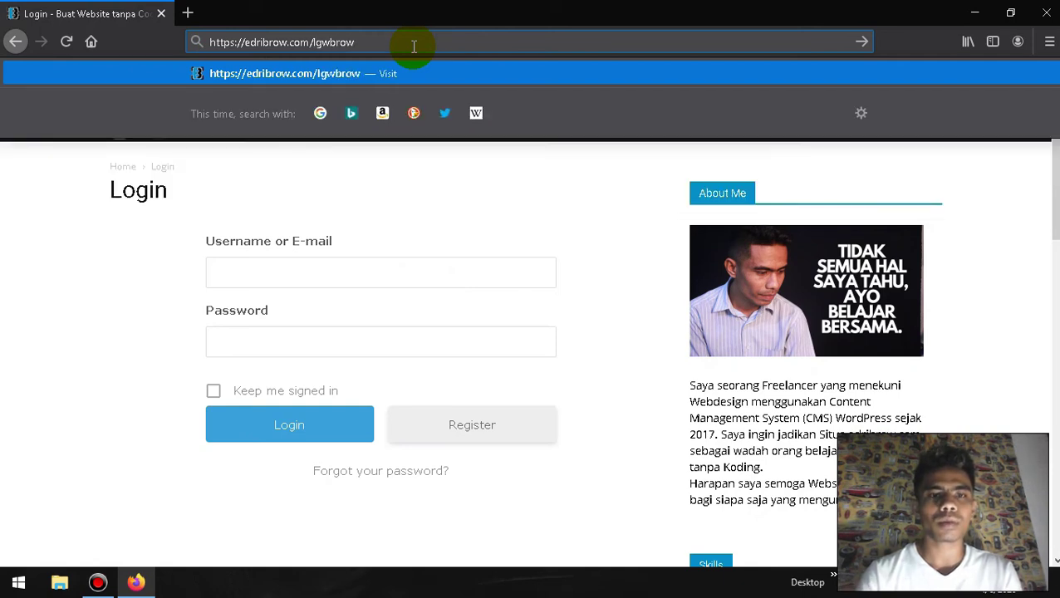
{"action": "key", "text": "Return"}
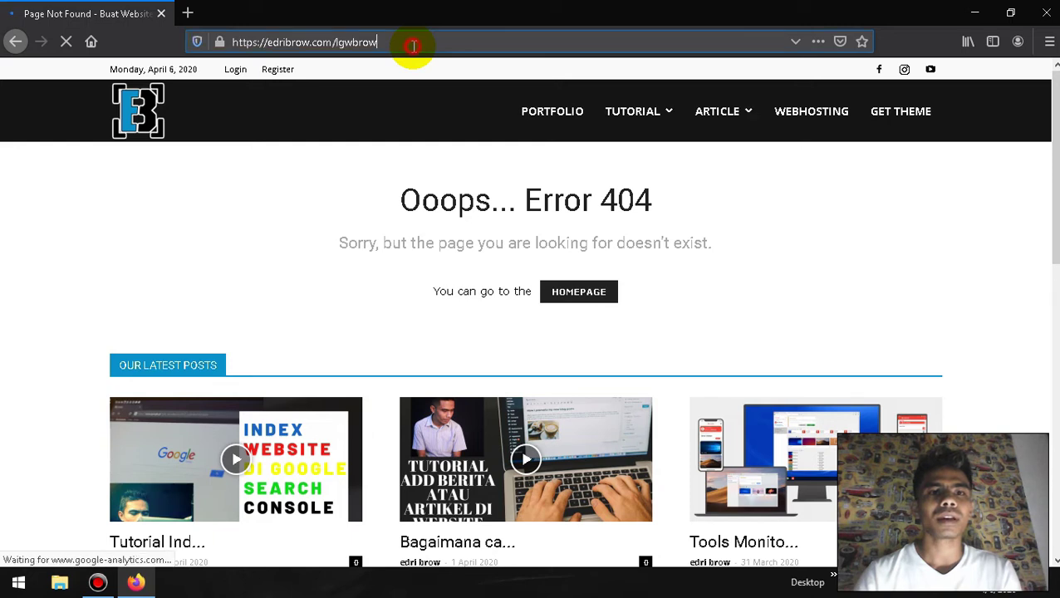
{"action": "key", "text": "BackSpace"}
{"action": "key", "text": "Return"}
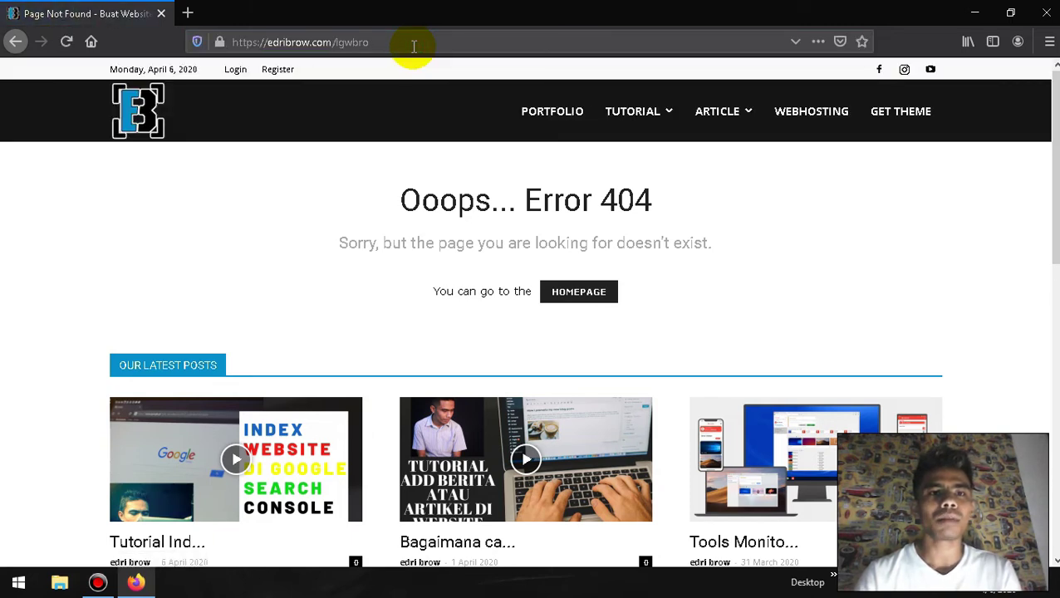
Step: Correct the address to edribrow.com/gwbrow/ and open the custom WordPress login page
{"action": "left_click", "coordinate": [414, 46]}
{"action": "left_click", "coordinate": [414, 46]}
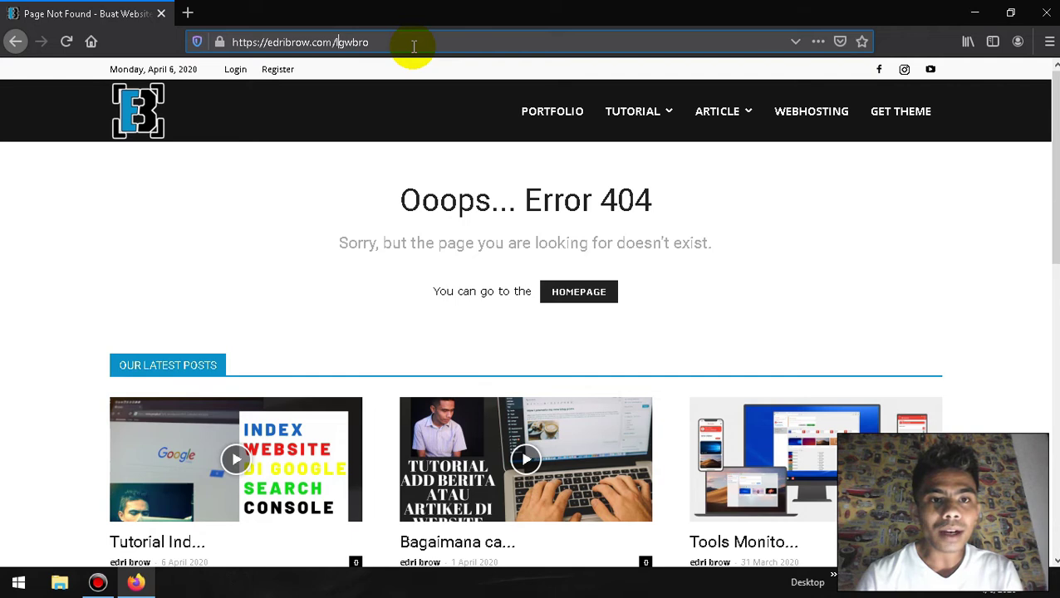
{"action": "key", "text": "BackSpace"}
{"action": "key", "text": "Return"}
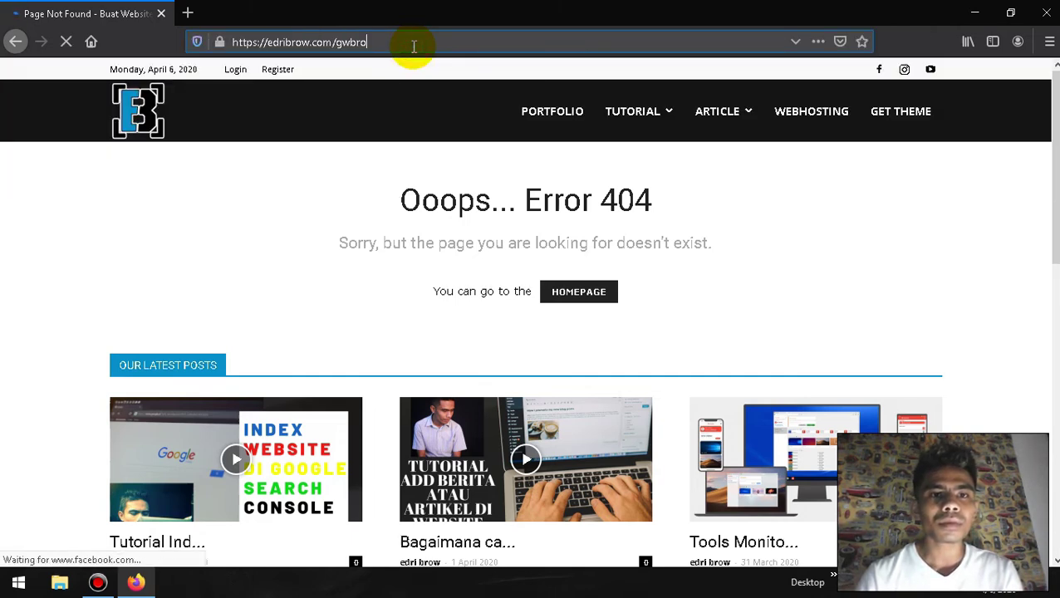
{"action": "type", "text": "w/"}
{"action": "key", "text": "Return"}
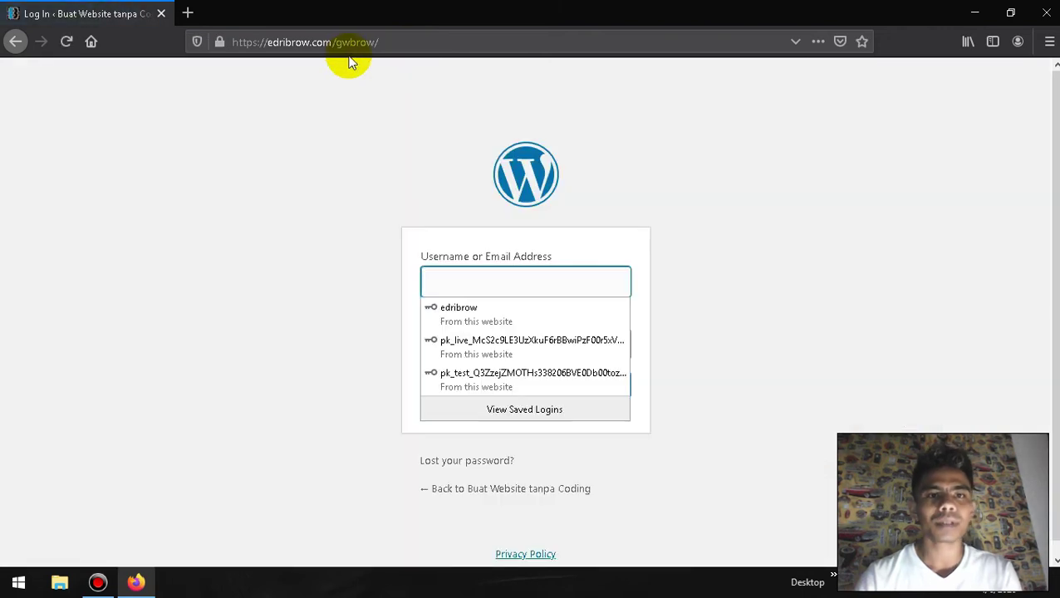
Step: Log in on the gwbrow login page with the first saved username and password
{"action": "left_click_drag", "start_coordinate": [342, 44], "coordinate": [368, 46]}
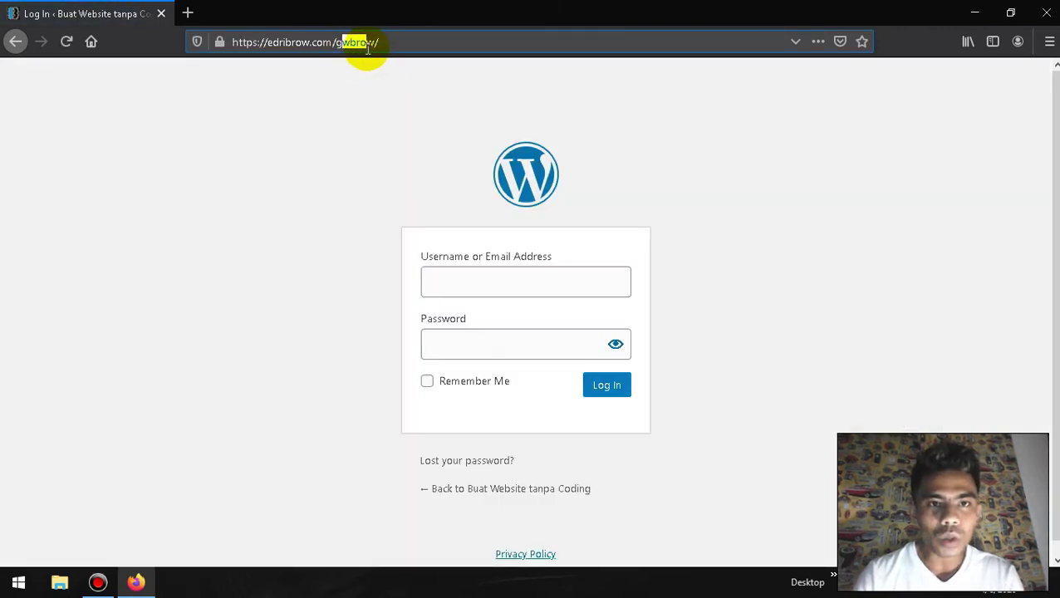
{"action": "left_click", "coordinate": [503, 277]}
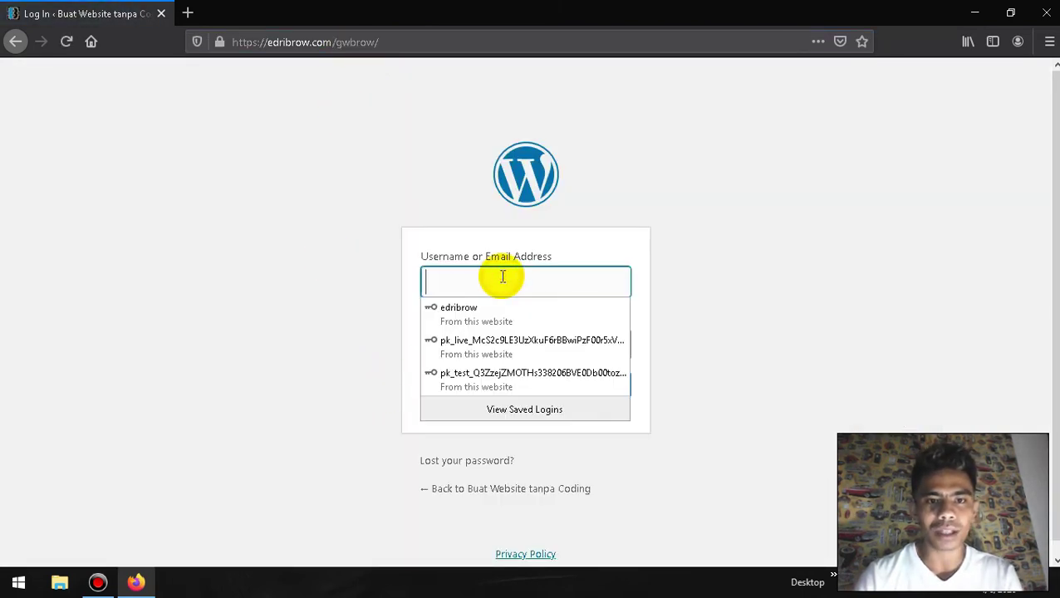
{"action": "key", "text": "Down"}
{"action": "key", "text": "Return"}
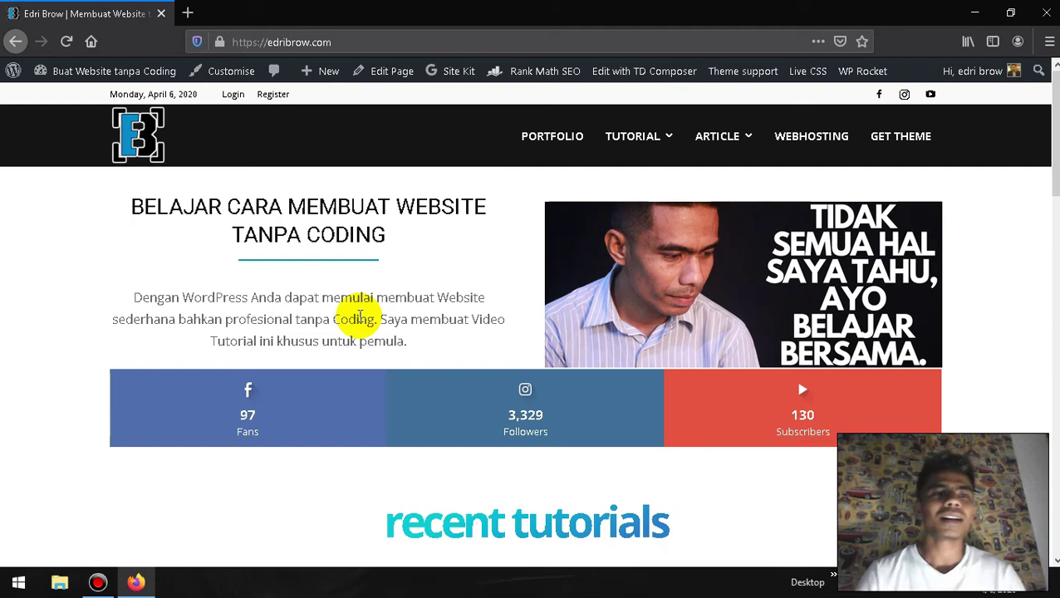
Step: Go to the WordPress dashboard, open the installed plugins list and locate WPS Hide Login
{"action": "mouse_move", "coordinate": [104, 75]}
{"action": "left_click", "coordinate": [64, 121]}
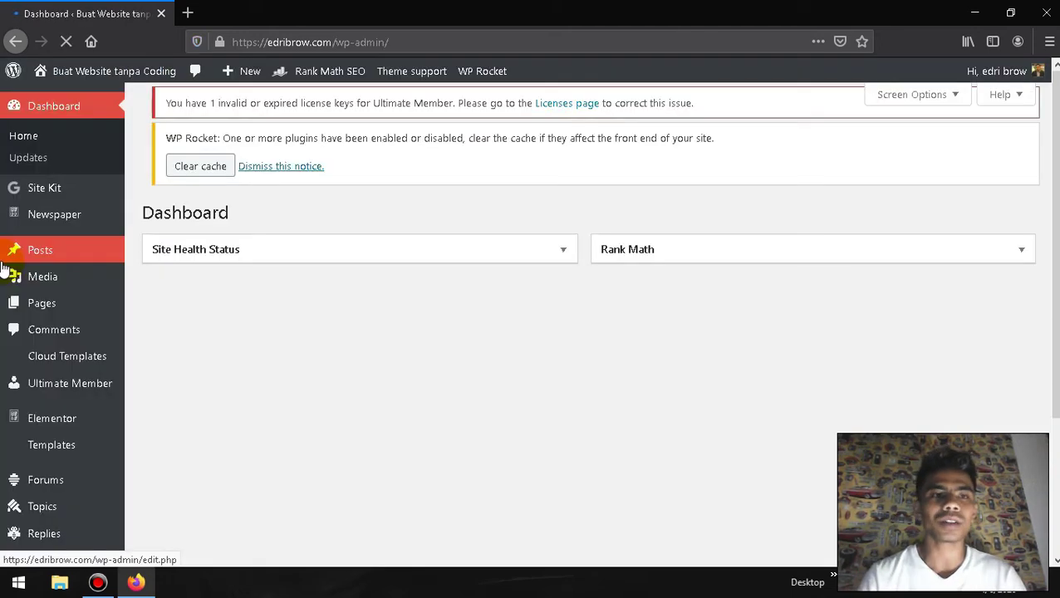
{"action": "scroll", "coordinate": [33, 507], "scroll_direction": "down", "scroll_amount": 2}
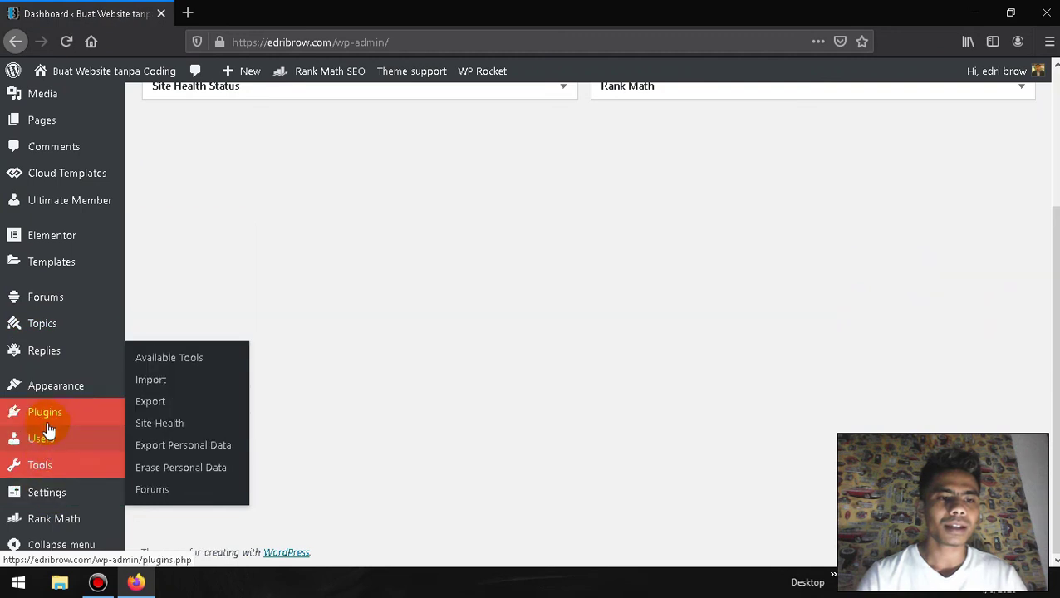
{"action": "mouse_move", "coordinate": [48, 422]}
{"action": "left_click", "coordinate": [162, 416]}
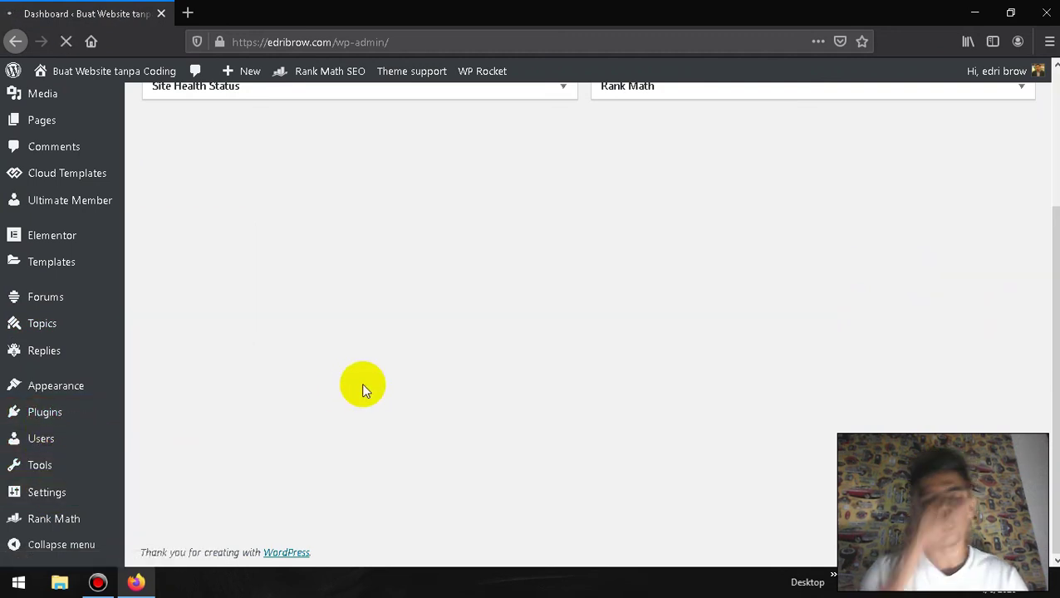
{"action": "scroll", "coordinate": [362, 390], "scroll_direction": "down", "scroll_amount": 6}
{"action": "scroll", "coordinate": [362, 389], "scroll_direction": "down", "scroll_amount": 5}
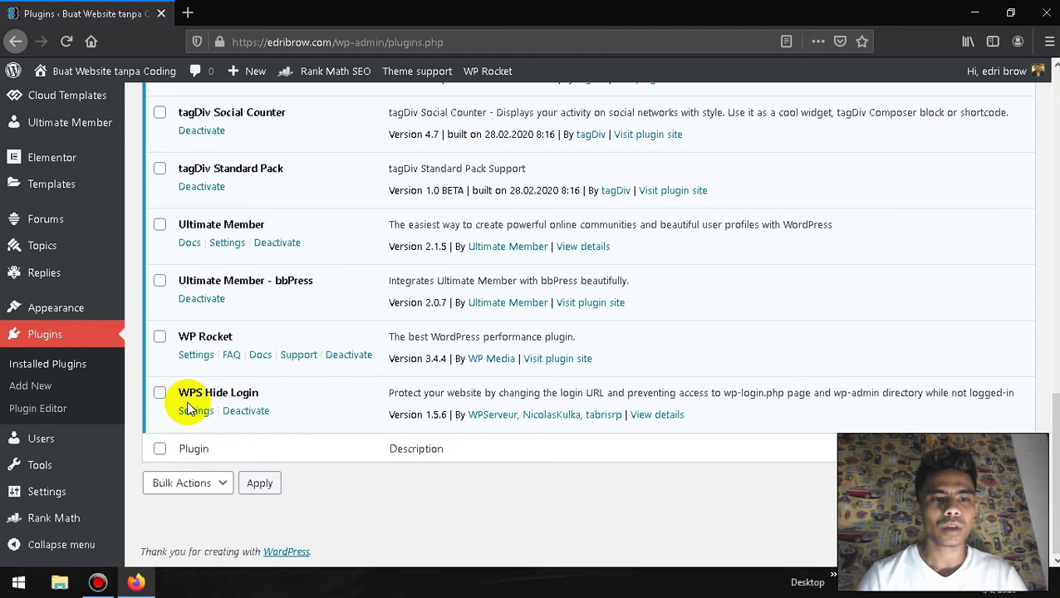
{"action": "scroll", "coordinate": [272, 402], "scroll_direction": "up", "scroll_amount": 10}
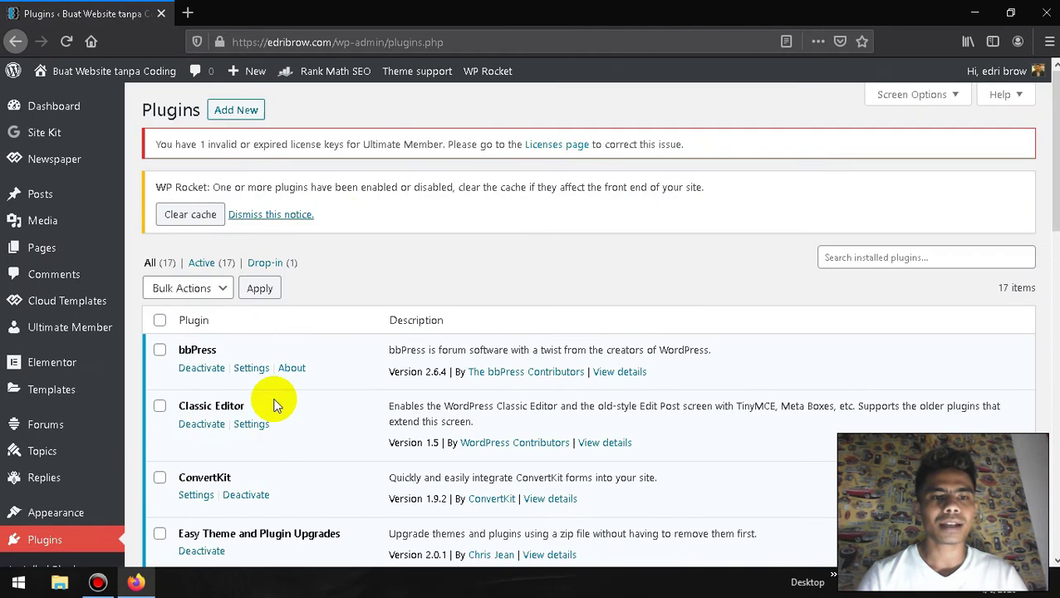
Step: Search the new-plugin directory for "wps hide login" and view the WPS Hide Login entry
{"action": "left_click", "coordinate": [236, 110]}
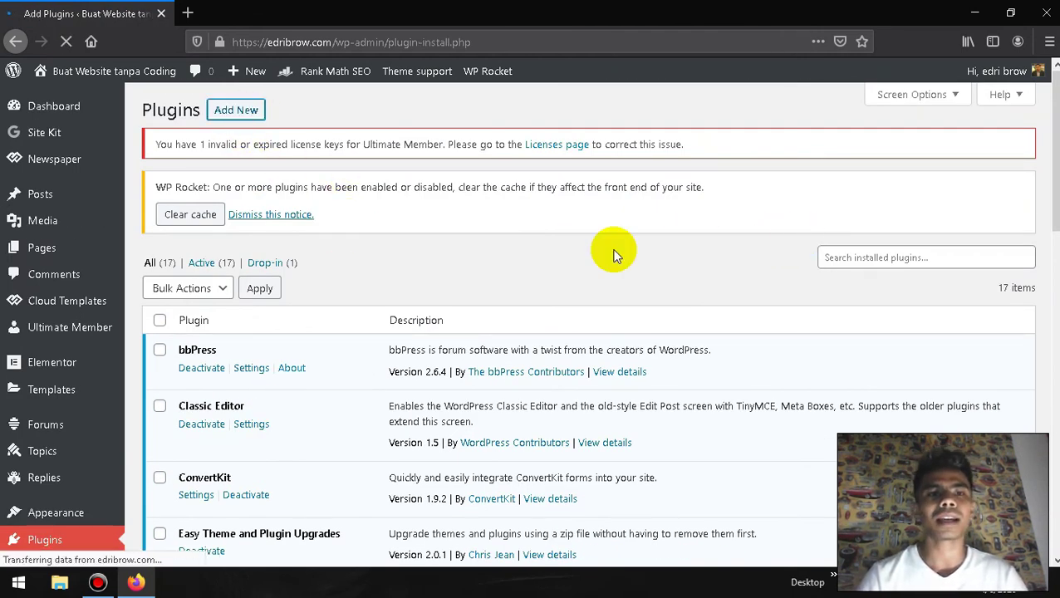
{"action": "left_click", "coordinate": [865, 276]}
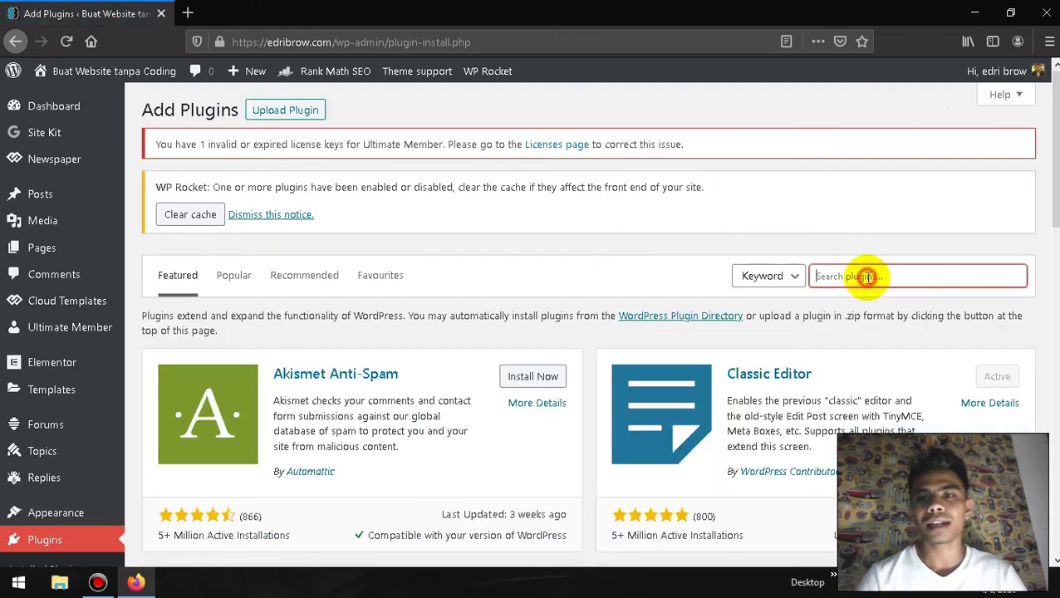
{"action": "type", "text": "wps hide login"}
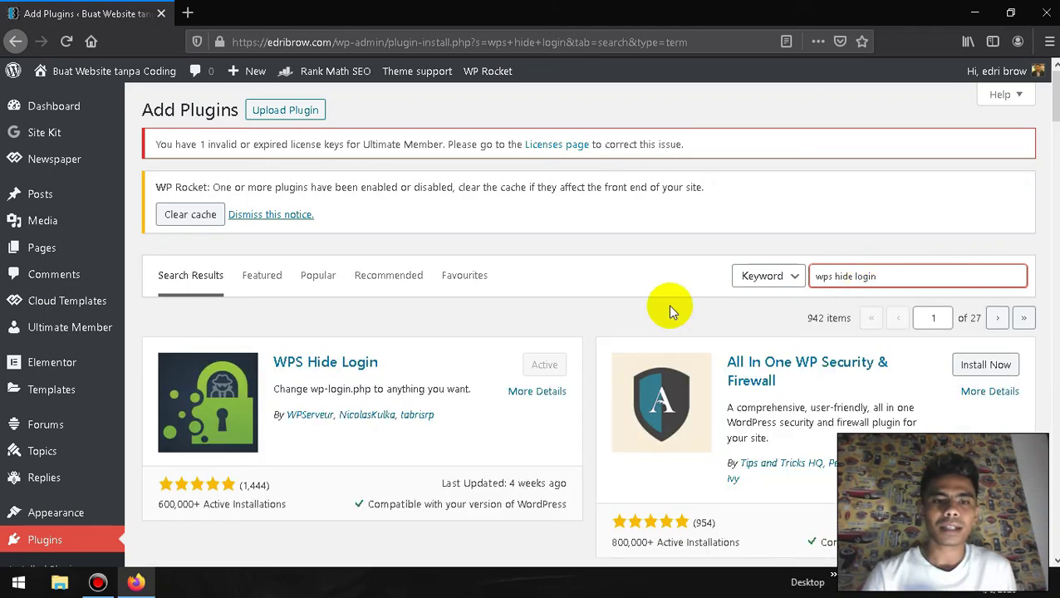
{"action": "scroll", "coordinate": [444, 376], "scroll_direction": "down", "scroll_amount": 2}
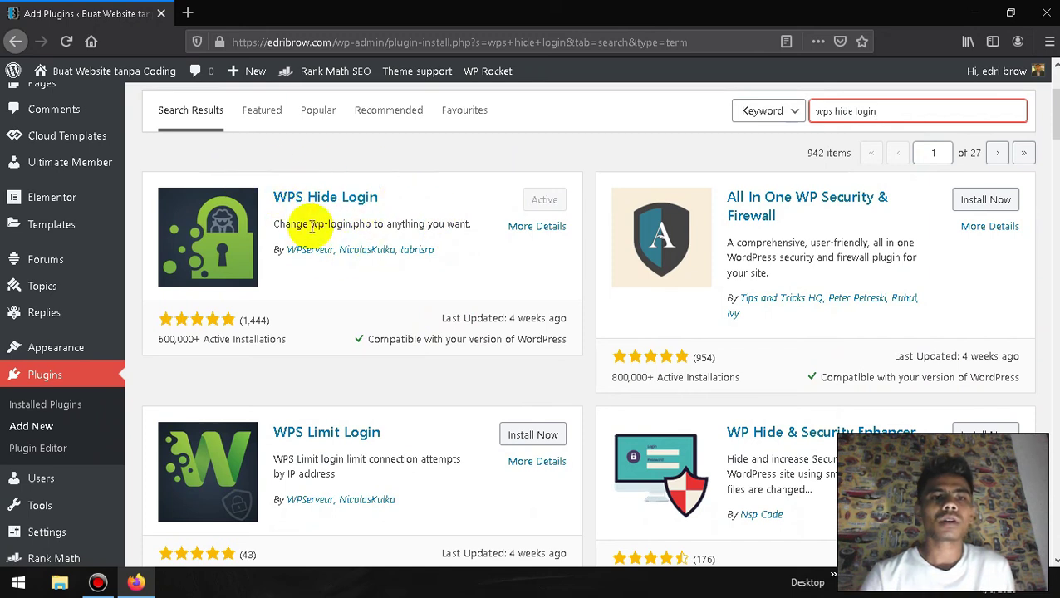
{"action": "scroll", "coordinate": [283, 242], "scroll_direction": "up", "scroll_amount": 2}
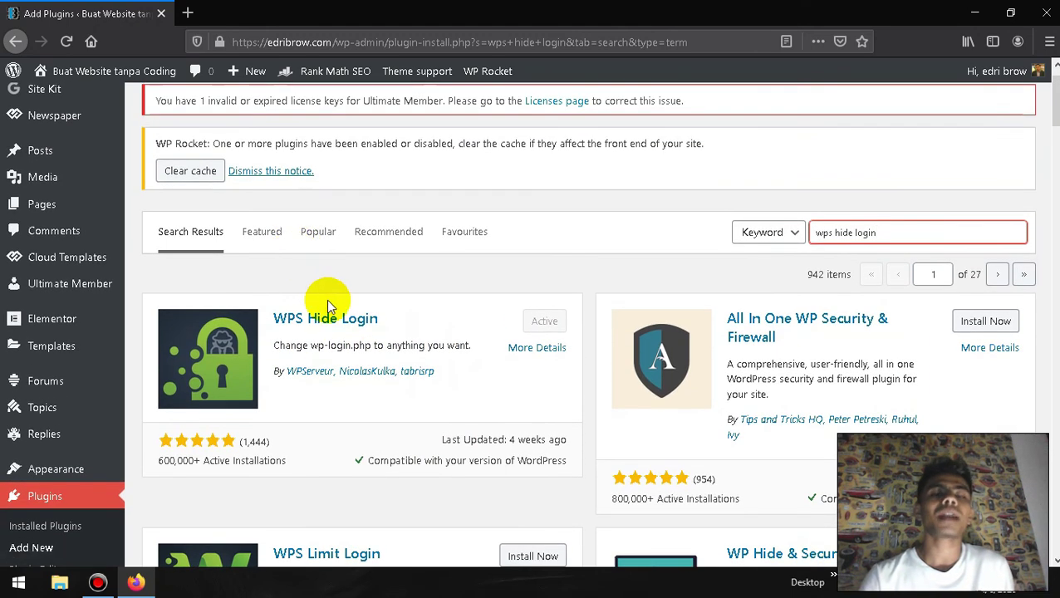